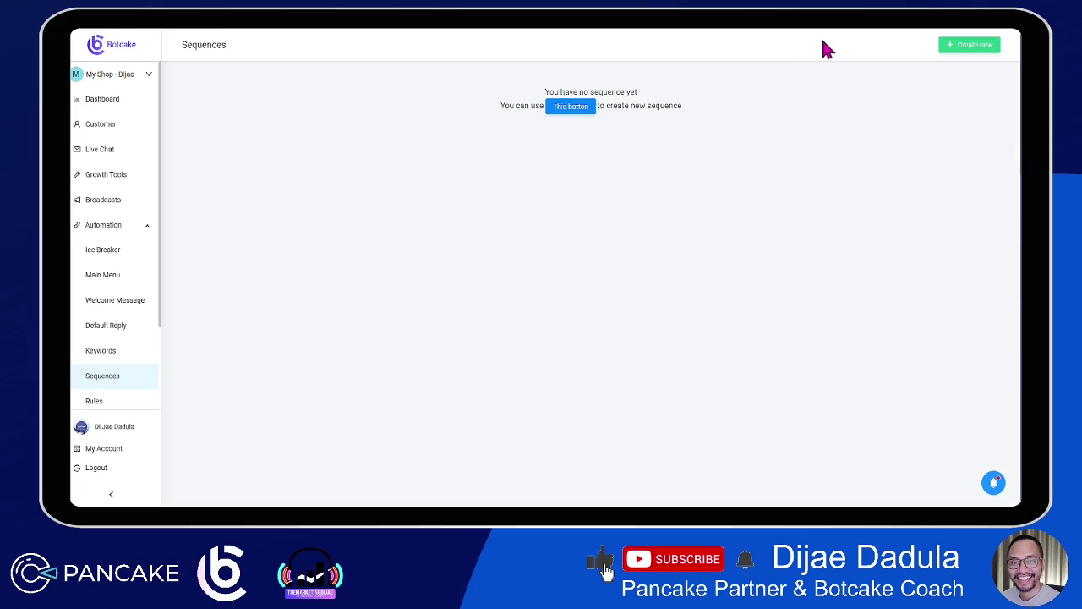
- Create a new sequence named Sequence 1
{"action": "left_click", "coordinate": [972, 49]}
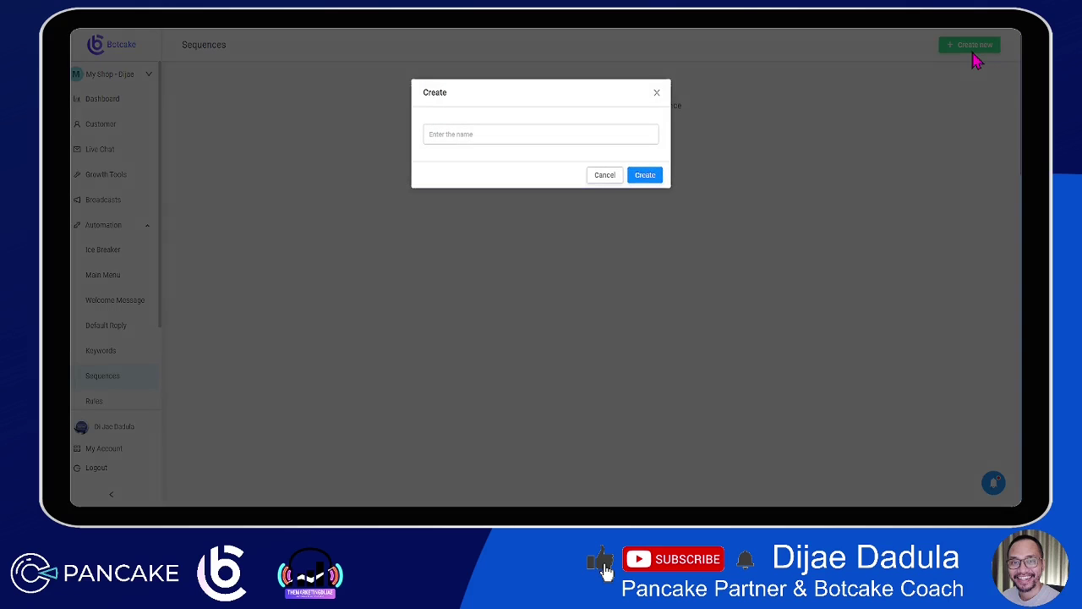
{"action": "left_click", "coordinate": [508, 135]}
{"action": "type", "text": "Sequence 1"}
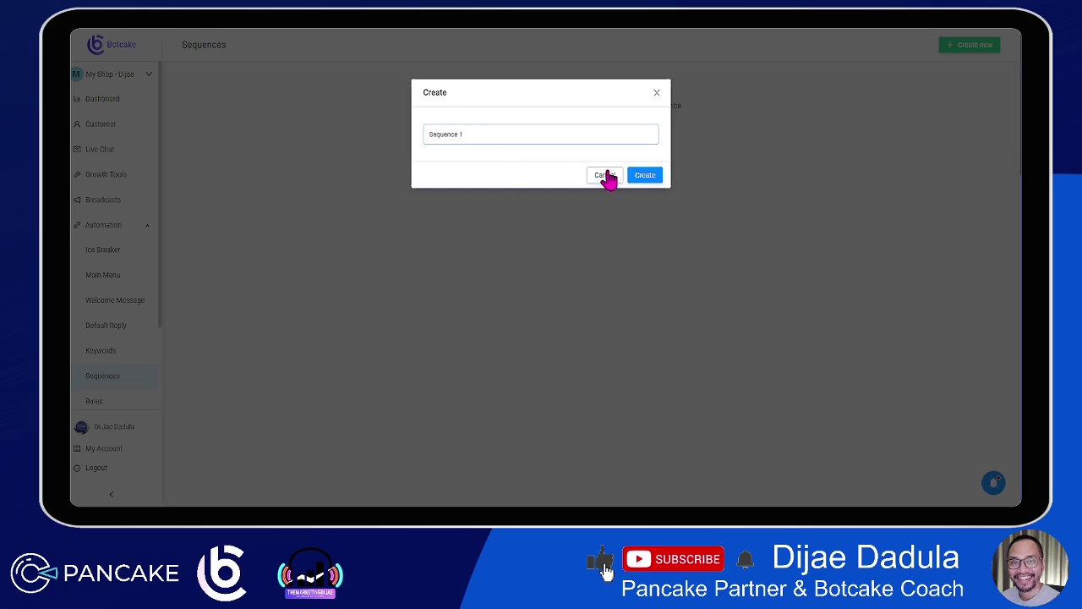
{"action": "left_click", "coordinate": [646, 177]}
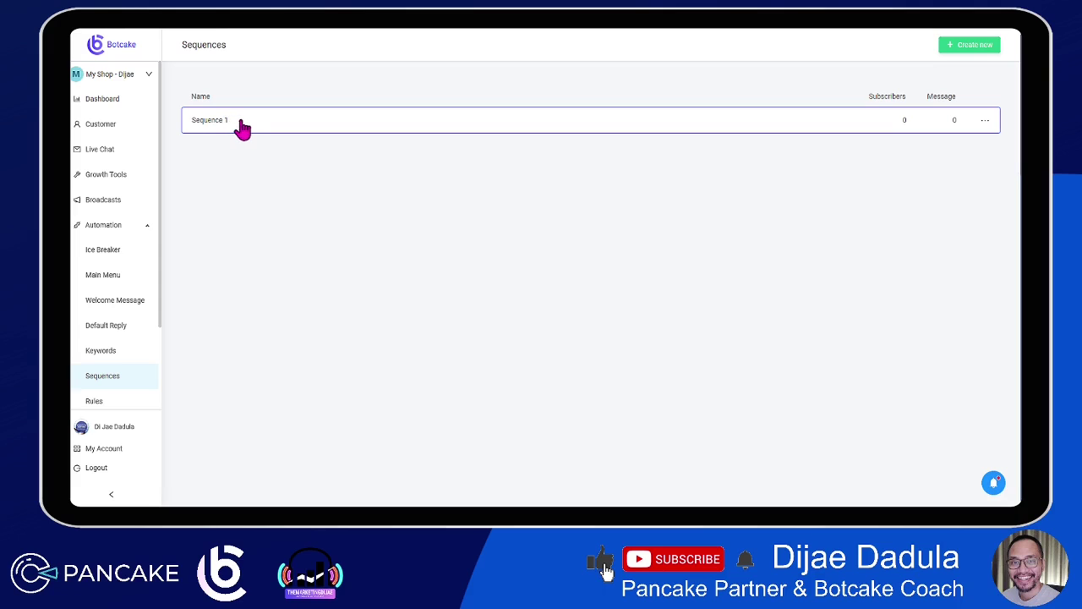
- Create another sequence named Sequence 2
{"action": "left_click", "coordinate": [954, 46]}
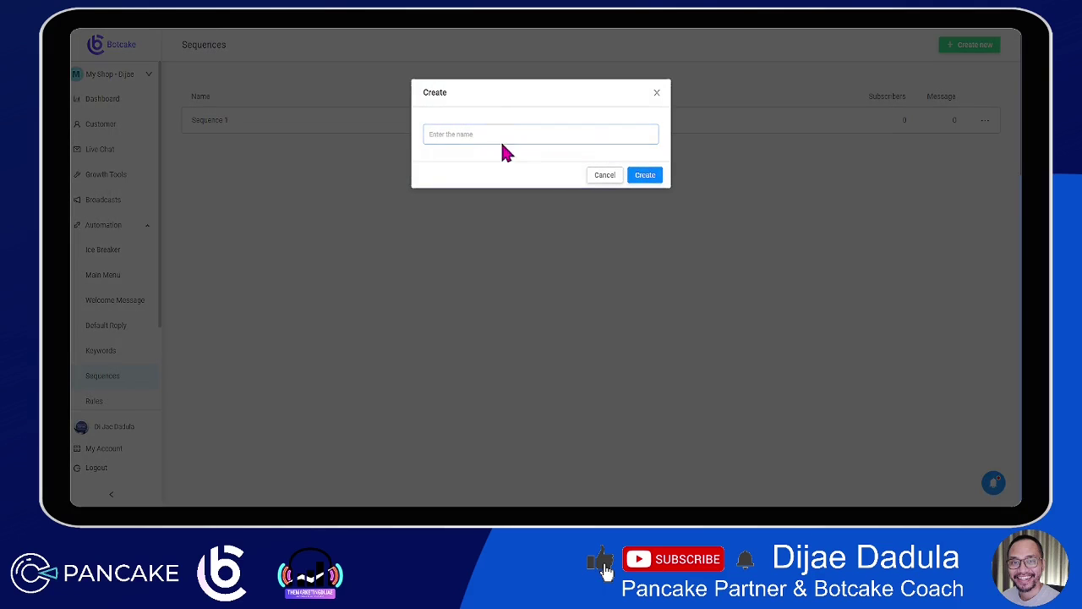
{"action": "left_click", "coordinate": [503, 139]}
{"action": "type", "text": "s"}
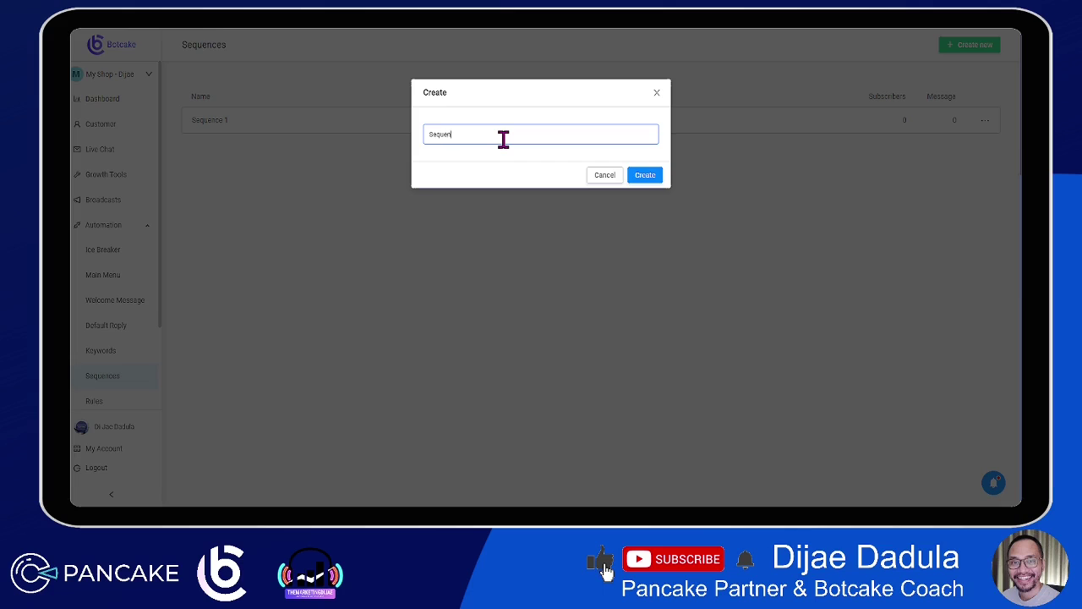
{"action": "type", "text": "equence 2"}
{"action": "left_click", "coordinate": [643, 175]}
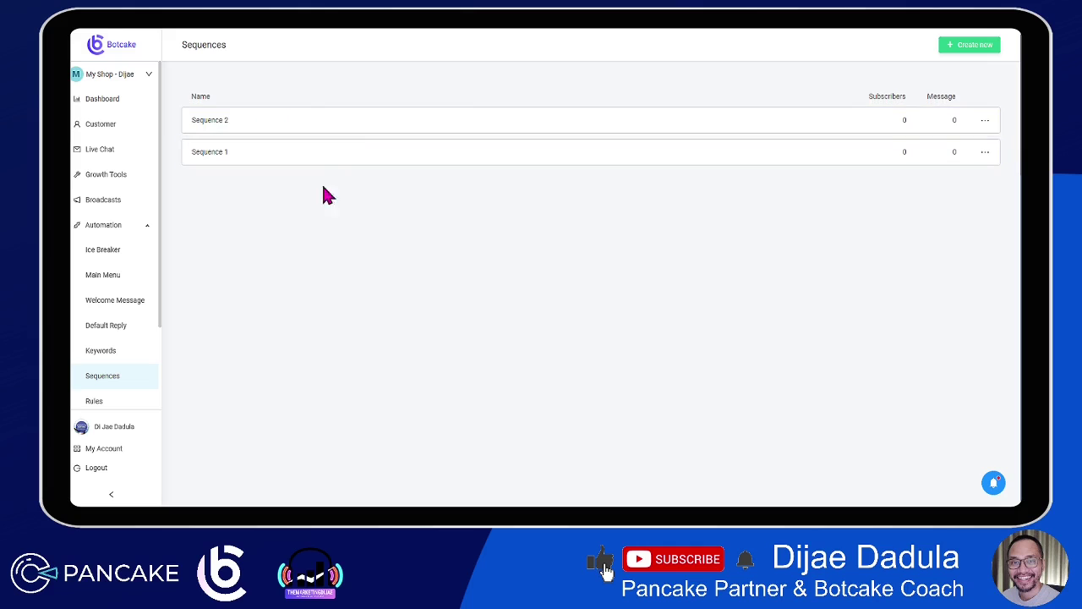
- Review the management options available for Sequence 1 in the sequence list
{"action": "left_click", "coordinate": [986, 152]}
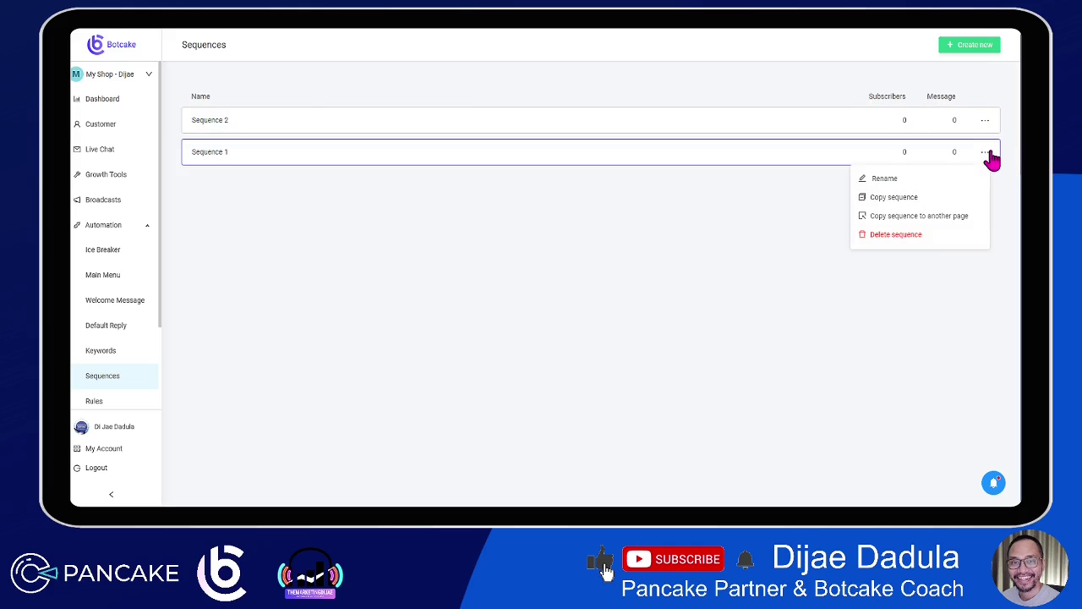
{"action": "left_click", "coordinate": [778, 181]}
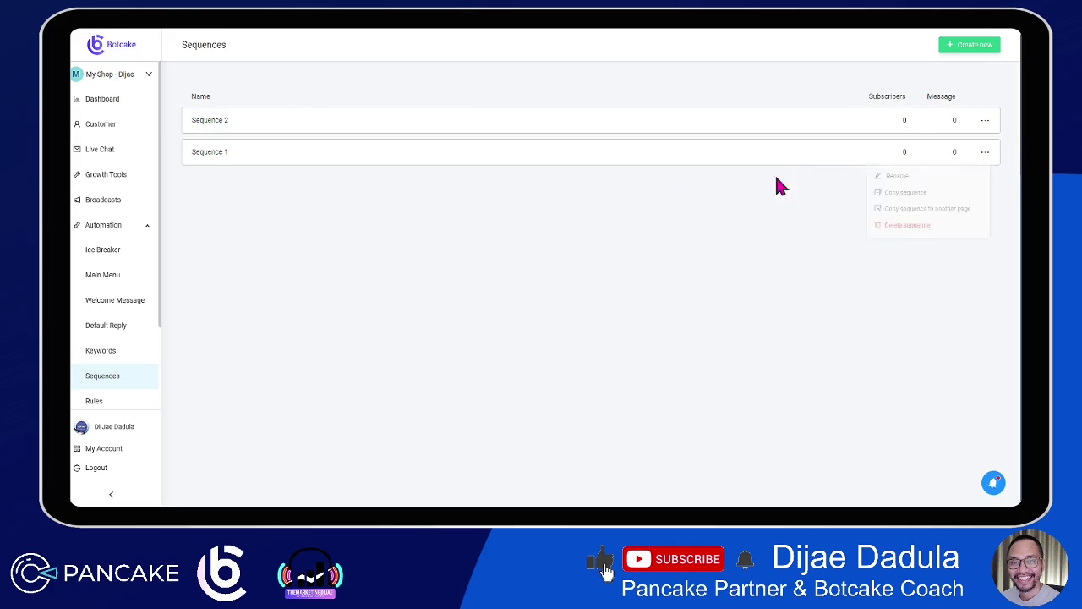
{"action": "left_click", "coordinate": [986, 154]}
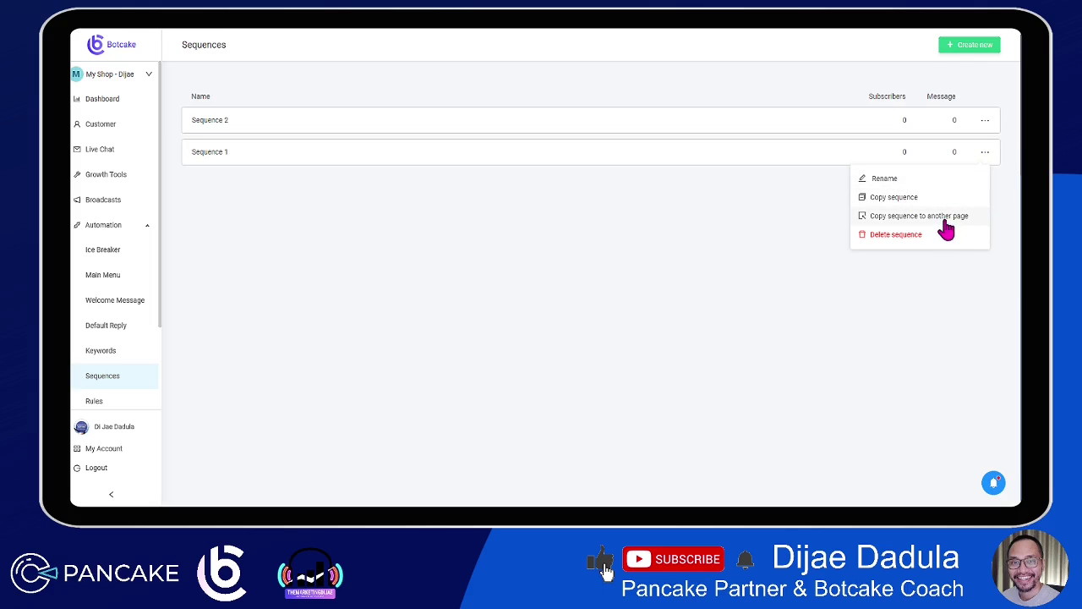
{"action": "left_click", "coordinate": [817, 230]}
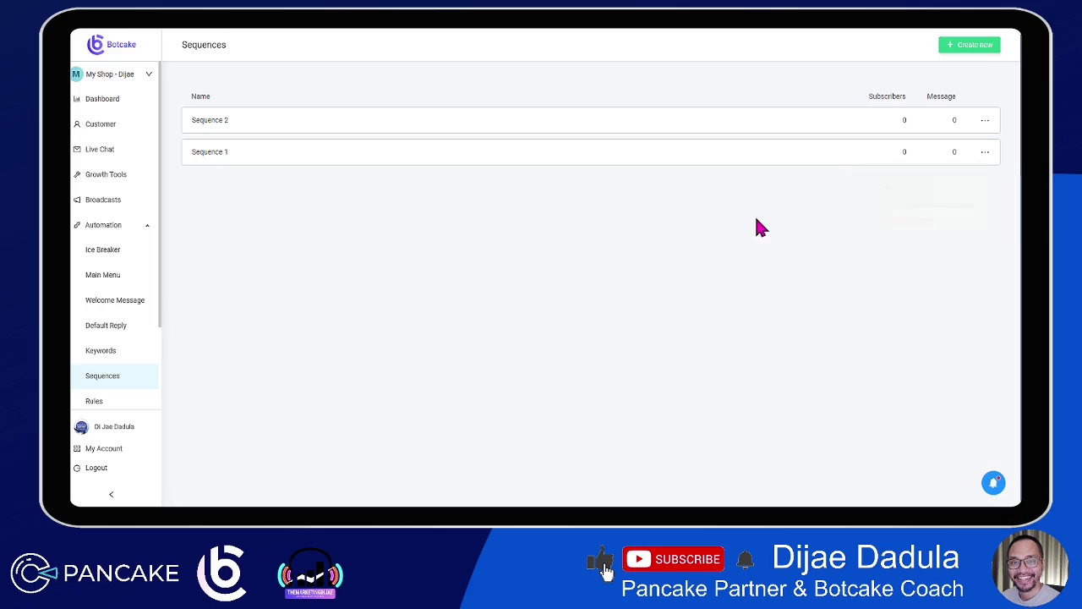
- Open Sequence 1 and add two messages to its timeline
{"action": "left_click", "coordinate": [338, 170]}
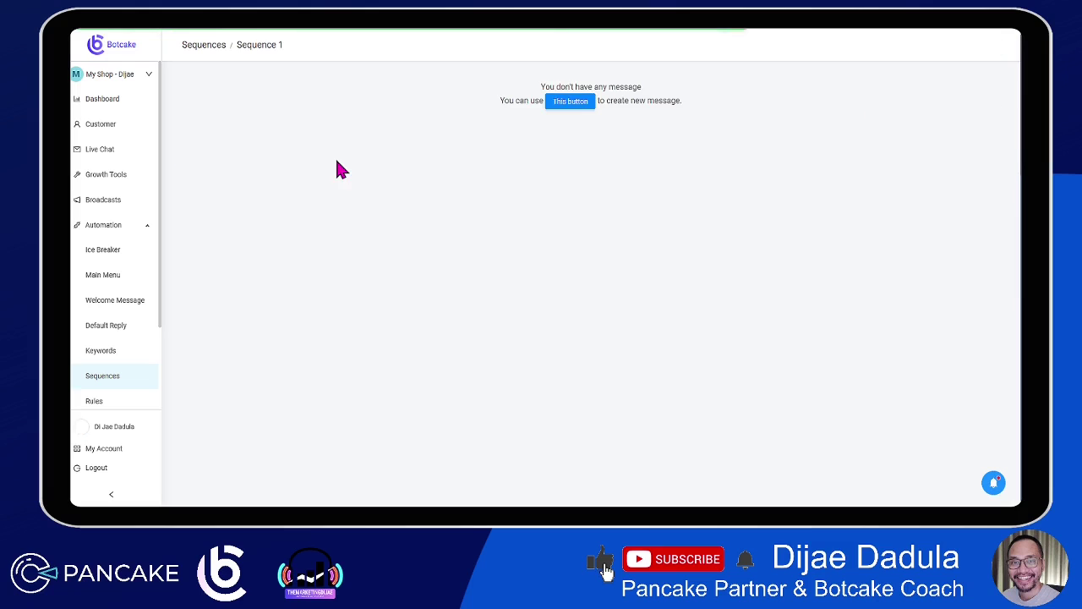
{"action": "left_click", "coordinate": [571, 104]}
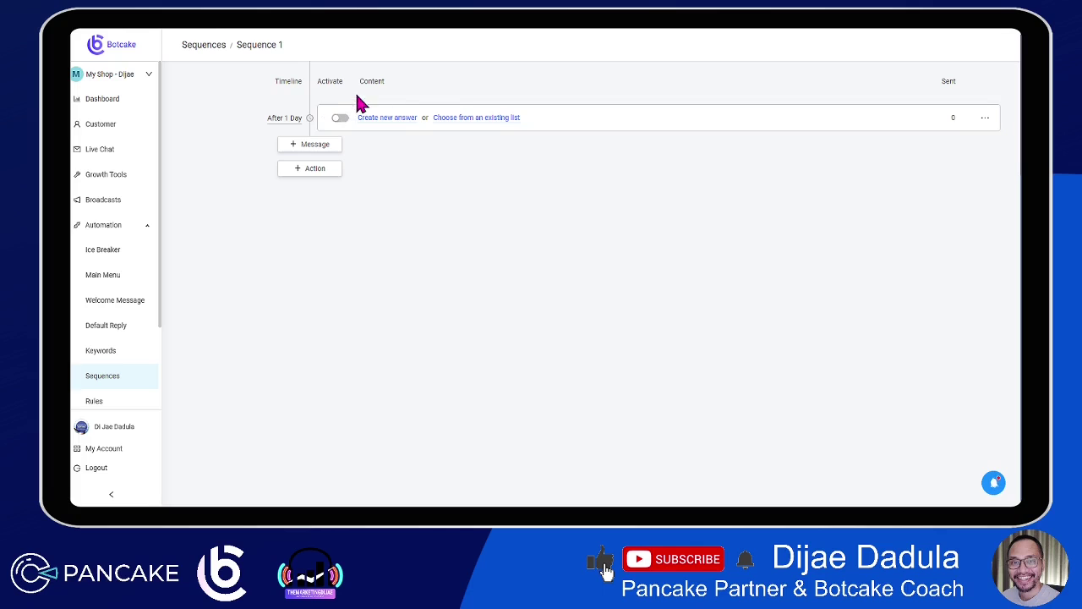
{"action": "left_click", "coordinate": [298, 148]}
- Add five more messages to the end of the Sequence 1 timeline
{"action": "left_click", "coordinate": [324, 179]}
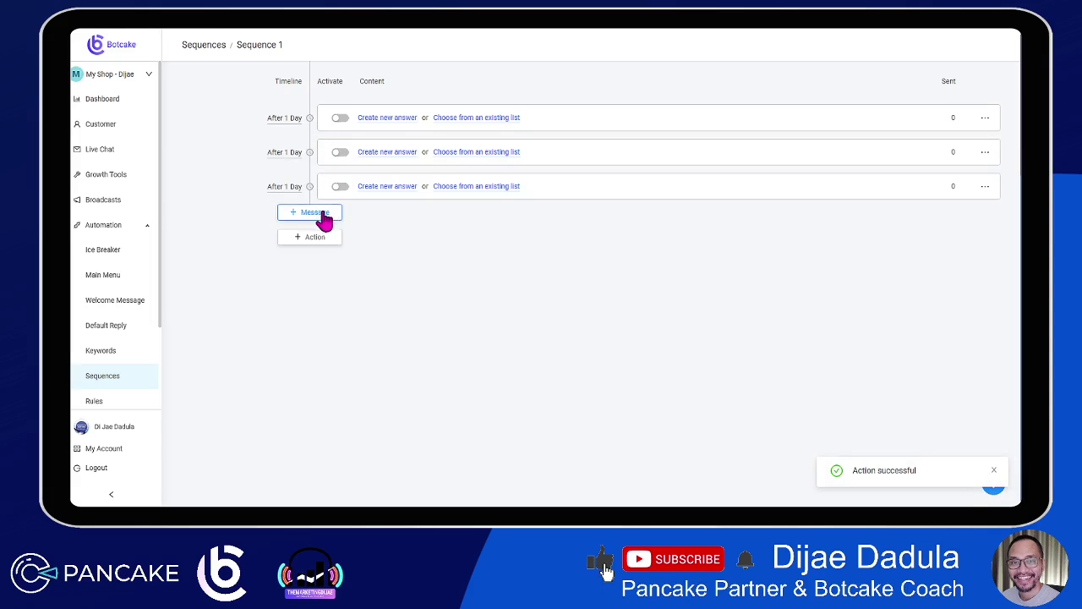
{"action": "left_click", "coordinate": [324, 215]}
{"action": "left_click", "coordinate": [314, 247]}
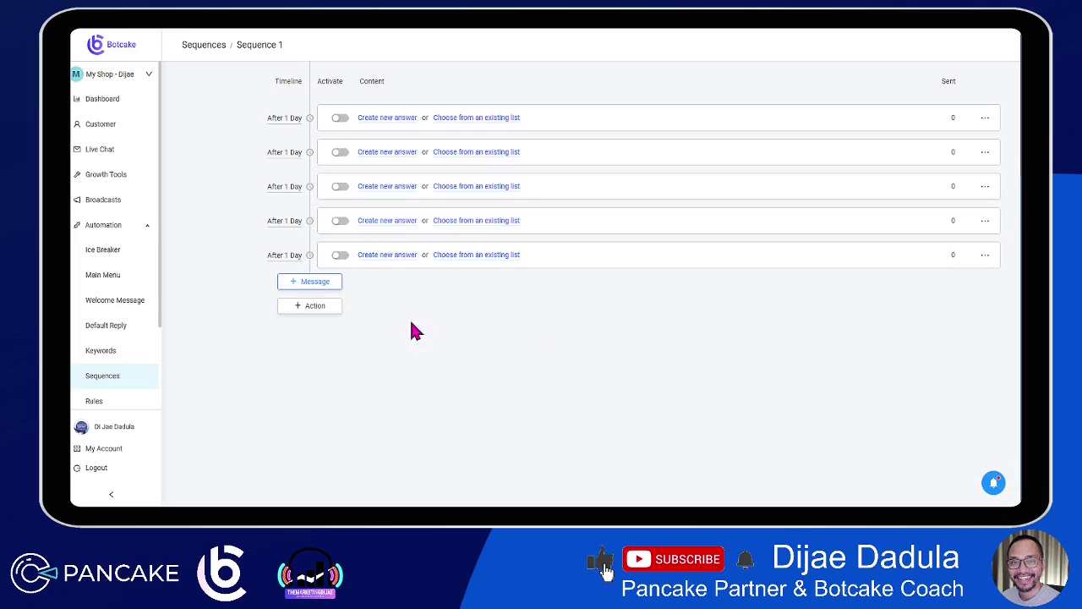
{"action": "left_click", "coordinate": [332, 285]}
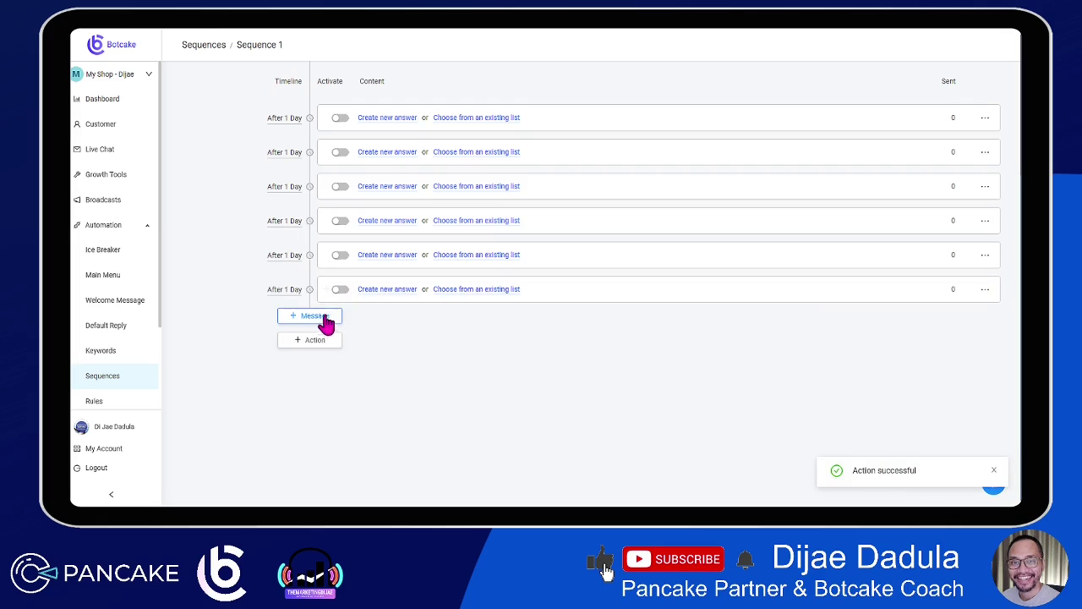
{"action": "left_click", "coordinate": [334, 322]}
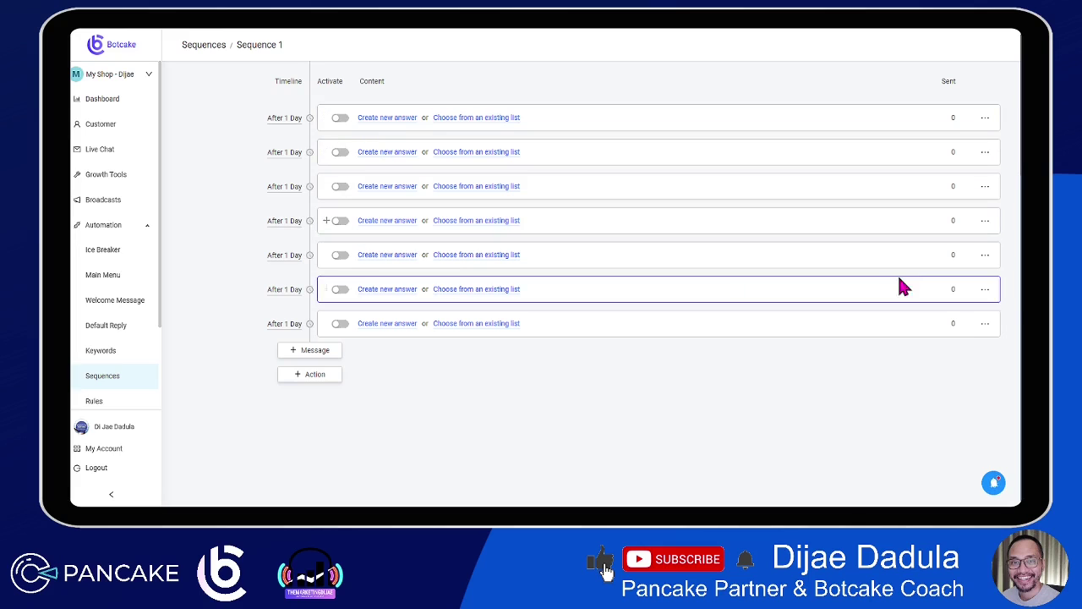
- Delete the last five messages of Sequence 1 one by one, keeping only the first two
{"action": "left_click", "coordinate": [985, 326]}
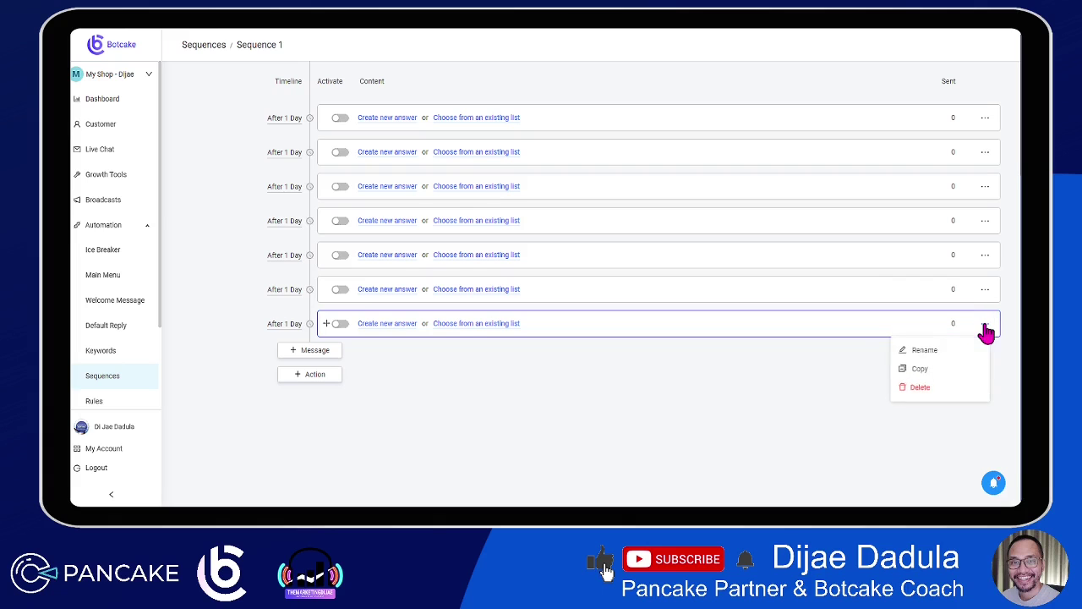
{"action": "left_click", "coordinate": [921, 390]}
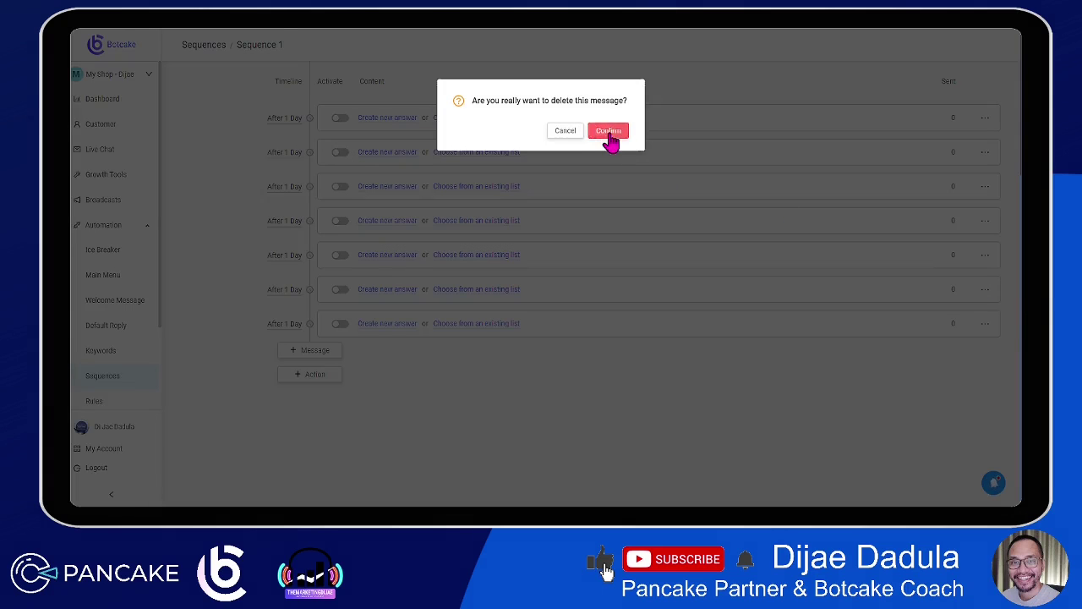
{"action": "left_click", "coordinate": [613, 137]}
{"action": "left_click", "coordinate": [985, 289]}
{"action": "left_click", "coordinate": [920, 351]}
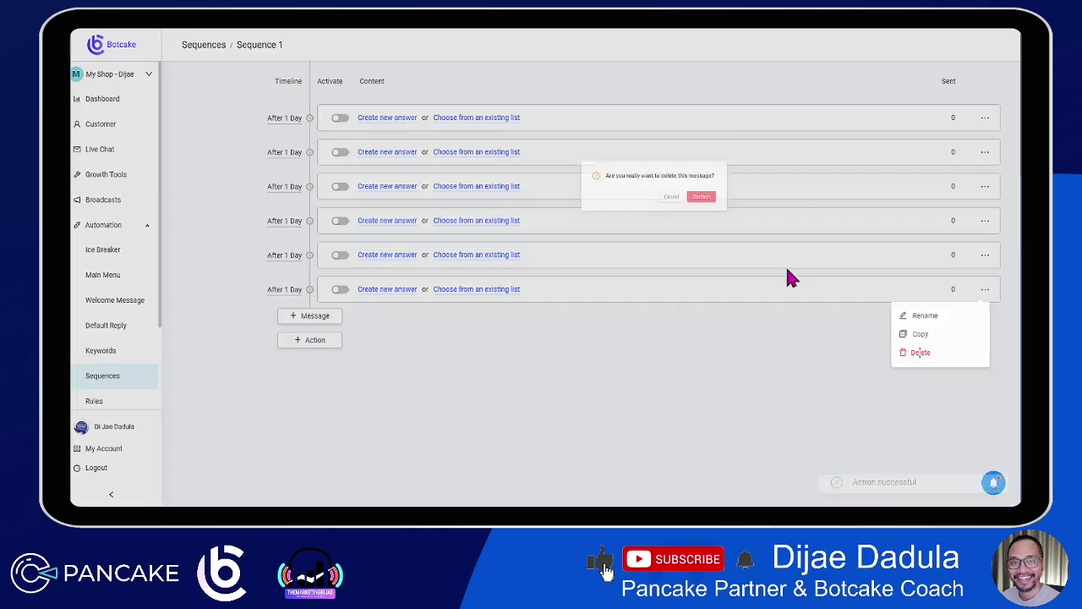
{"action": "left_click", "coordinate": [609, 137]}
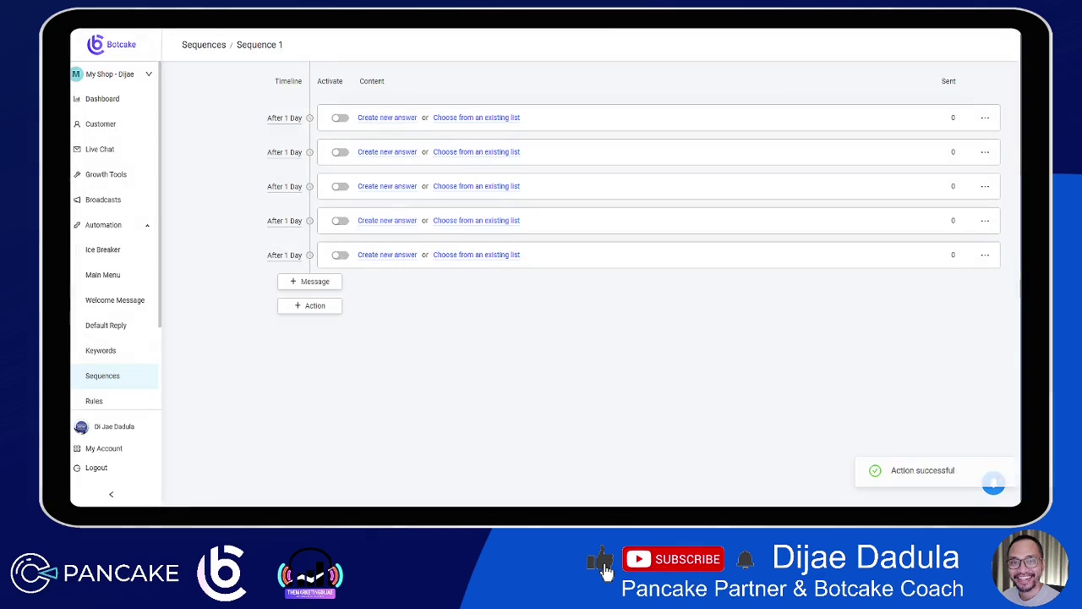
{"action": "left_click", "coordinate": [985, 254]}
{"action": "left_click", "coordinate": [922, 314]}
{"action": "left_click", "coordinate": [610, 137]}
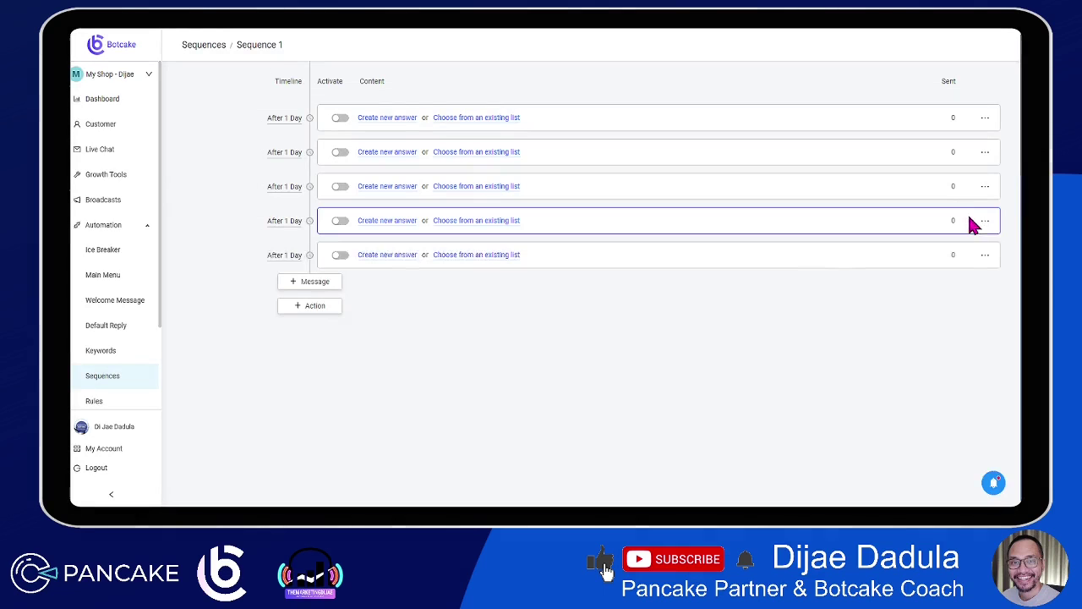
{"action": "left_click", "coordinate": [985, 222]}
{"action": "left_click", "coordinate": [920, 285]}
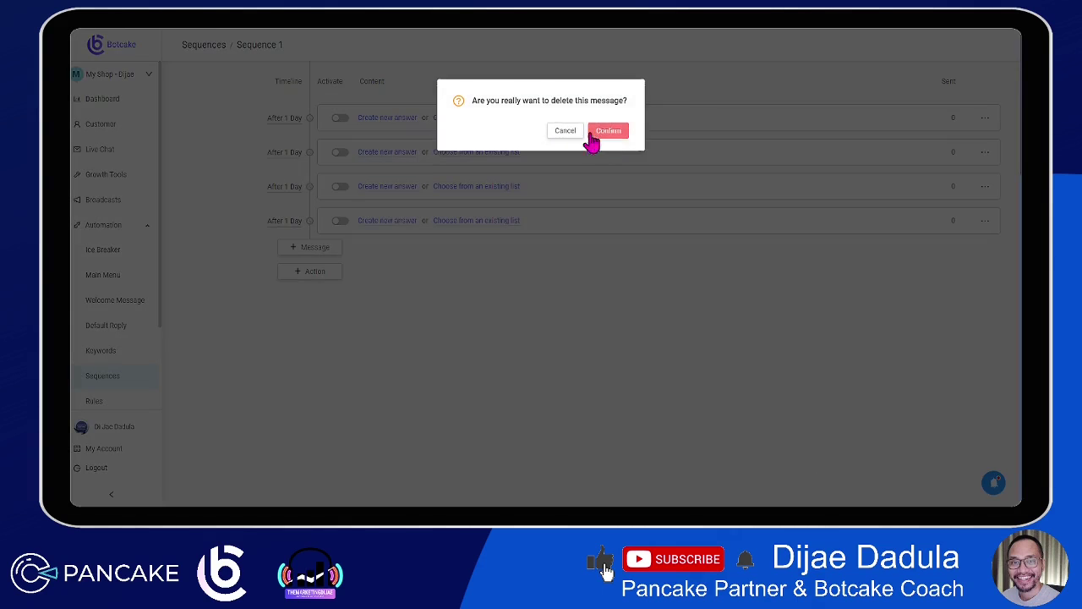
{"action": "left_click", "coordinate": [609, 137]}
{"action": "left_click", "coordinate": [985, 186]}
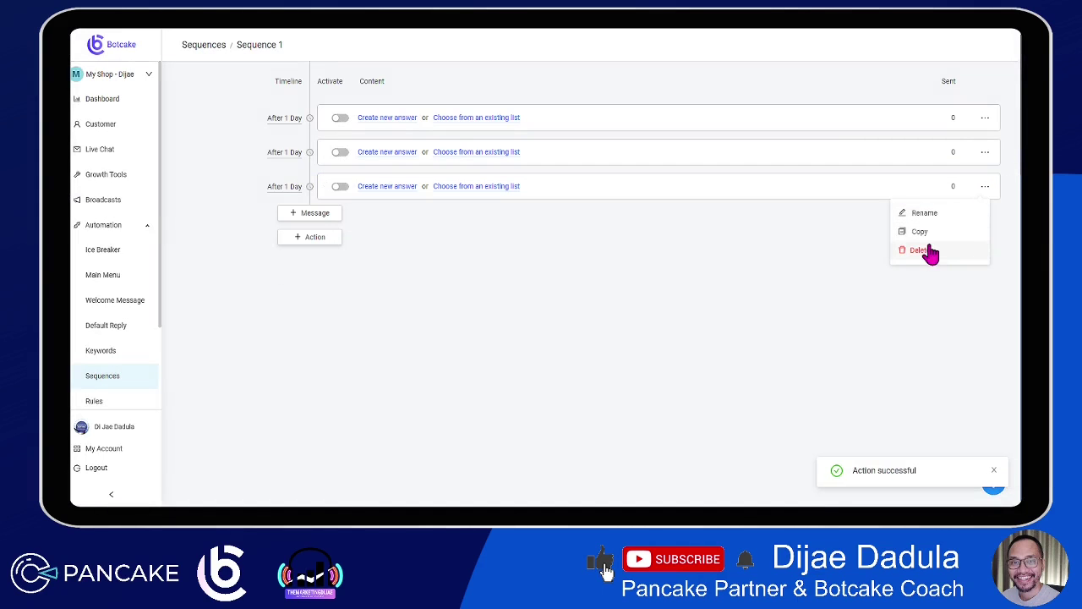
{"action": "left_click", "coordinate": [926, 249]}
{"action": "left_click", "coordinate": [605, 133]}
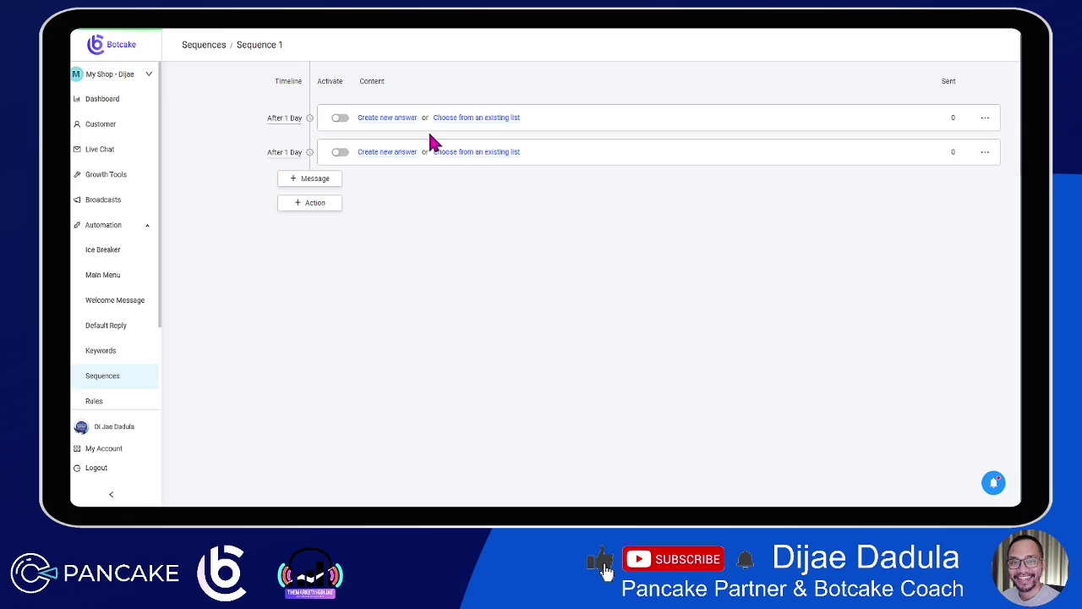
- Create a new answer for the first message with the text "This is the first message of seq 1"
{"action": "left_click", "coordinate": [429, 134]}
{"action": "left_click", "coordinate": [416, 162]}
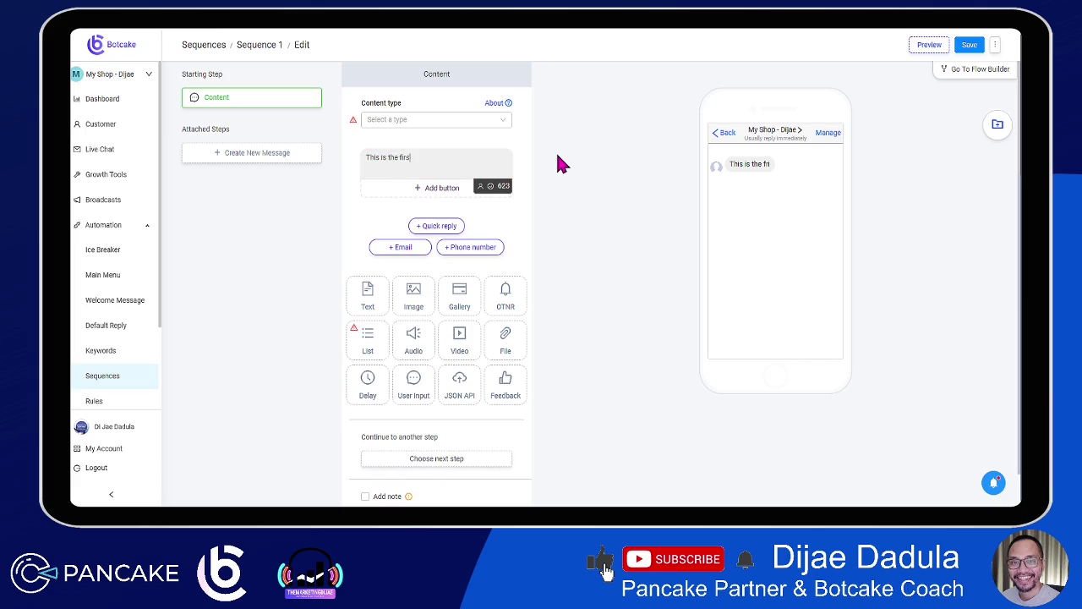
{"action": "type", "text": "e of seq"}
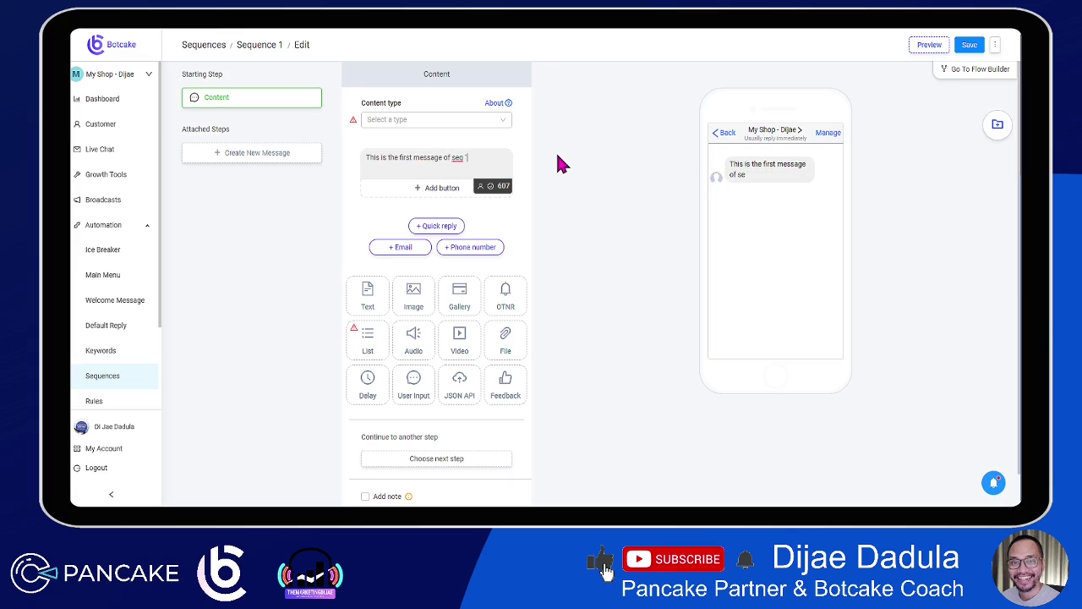
{"action": "type", "text": " 1"}
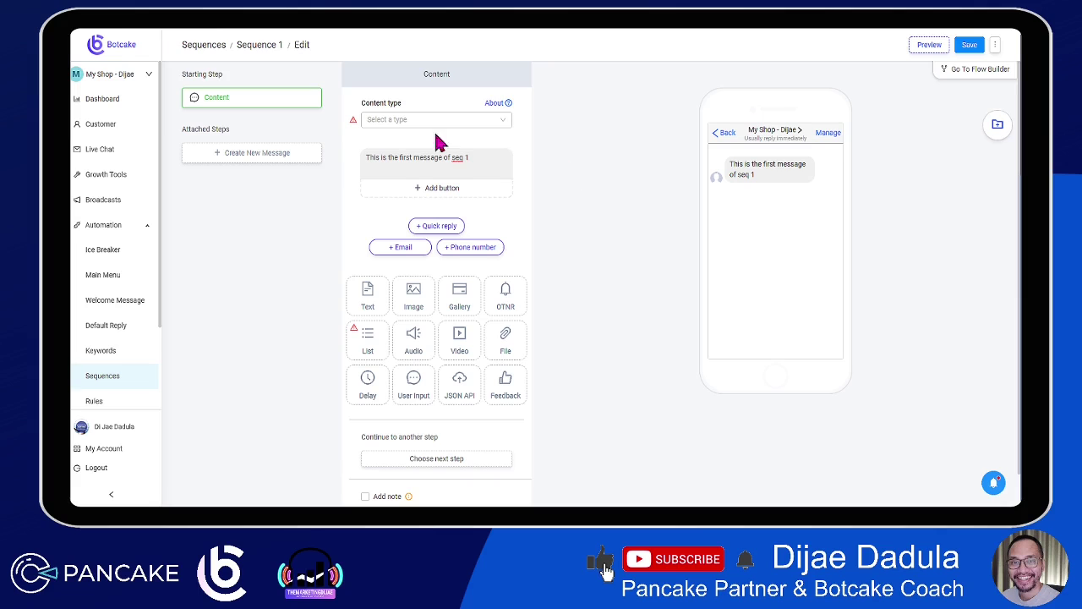
- Set the message's content type to Other and save the message
{"action": "mouse_move", "coordinate": [354, 125]}
{"action": "left_click_drag", "start_coordinate": [364, 102], "coordinate": [419, 97]}
{"action": "left_click", "coordinate": [418, 97]}
{"action": "left_click", "coordinate": [421, 121]}
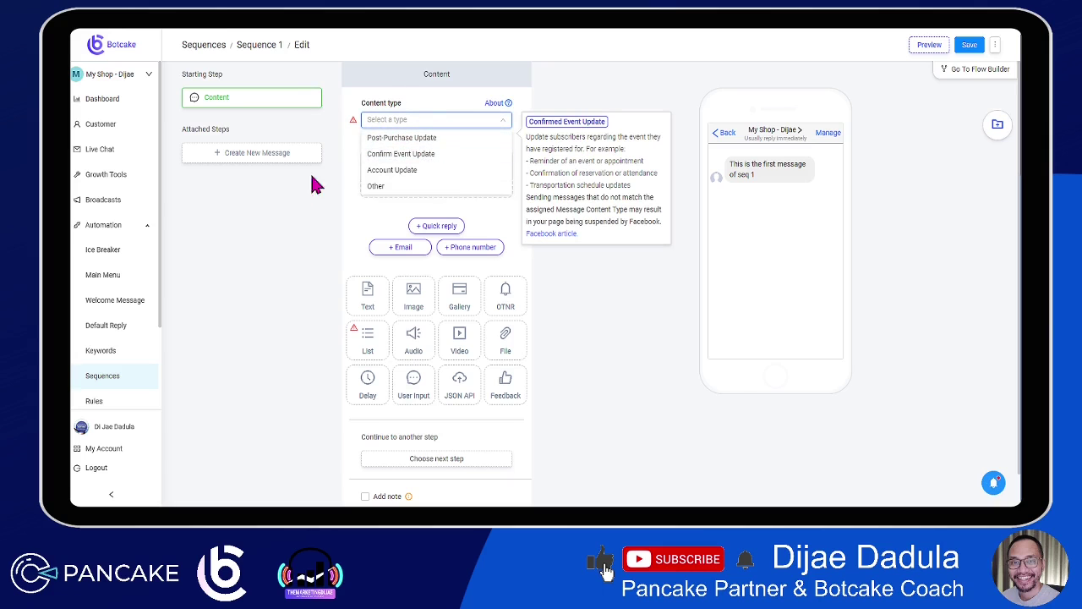
{"action": "left_click", "coordinate": [381, 186]}
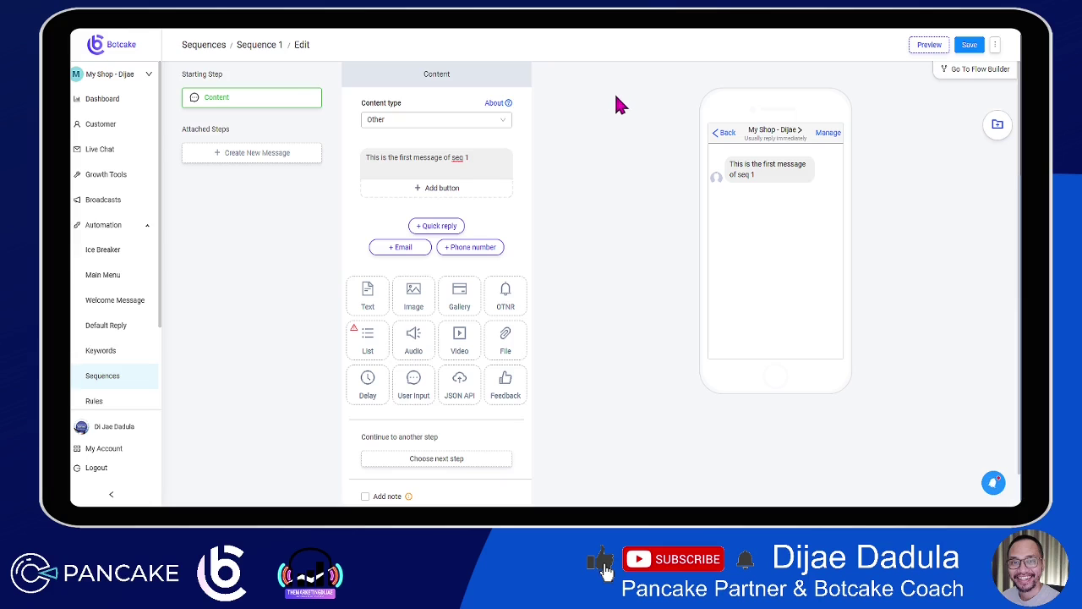
{"action": "left_click", "coordinate": [970, 48]}
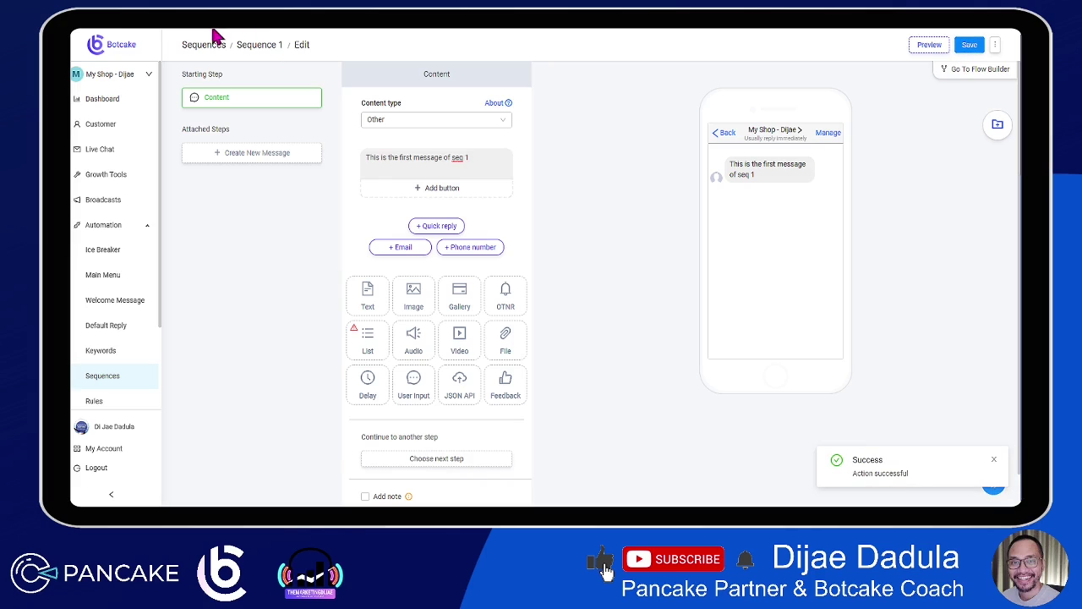
- Return to the Sequence 1 timeline and activate its first message
{"action": "left_click", "coordinate": [255, 48]}
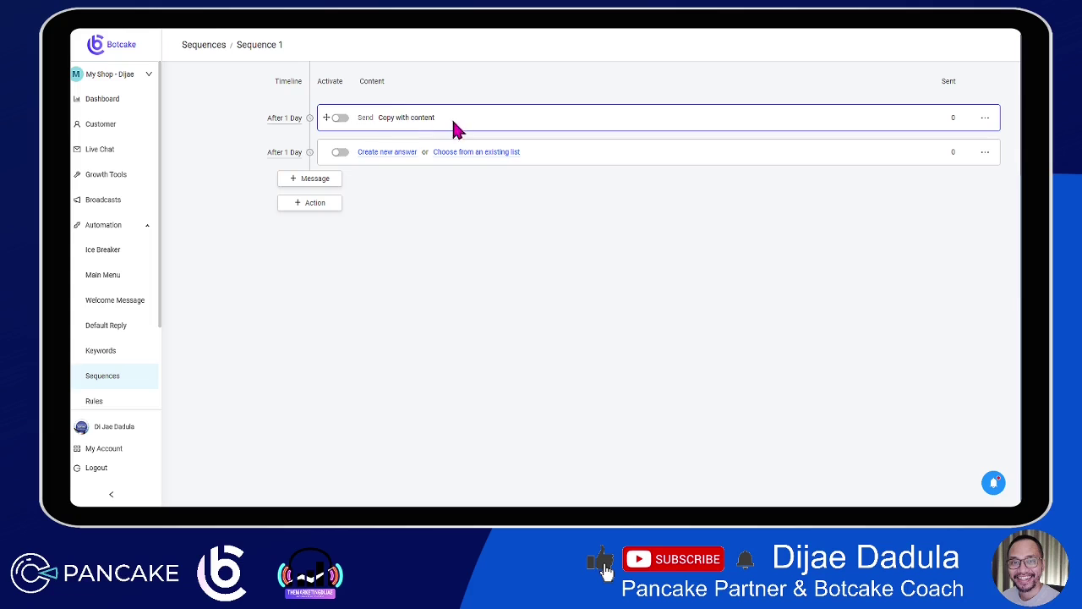
{"action": "left_click", "coordinate": [340, 119]}
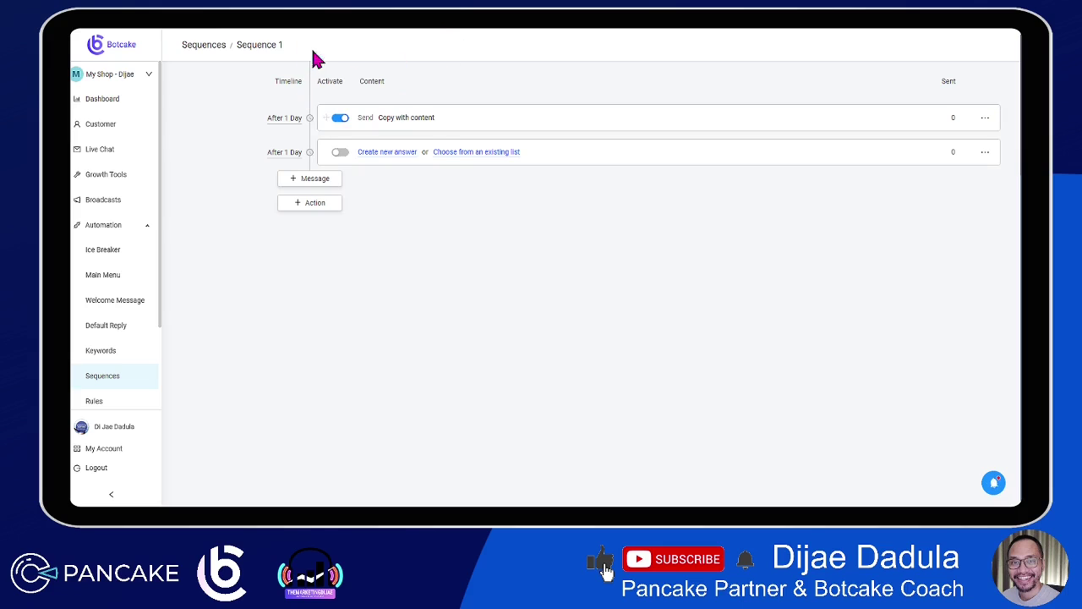
- Review the send delay and schedule settings of the first message in Sequence 1
{"action": "left_click", "coordinate": [282, 120]}
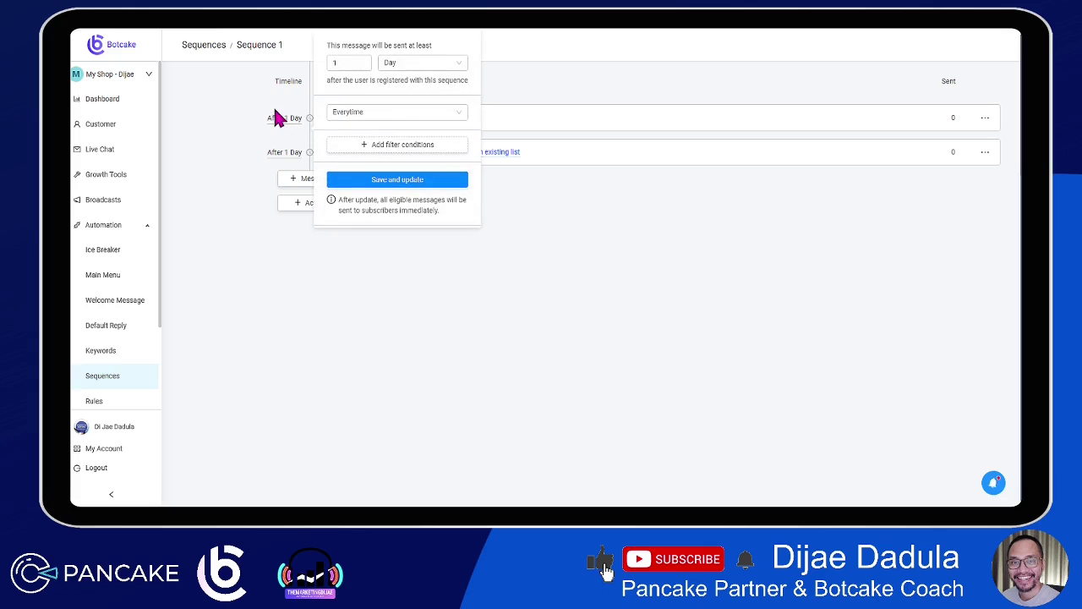
{"action": "left_click", "coordinate": [210, 137]}
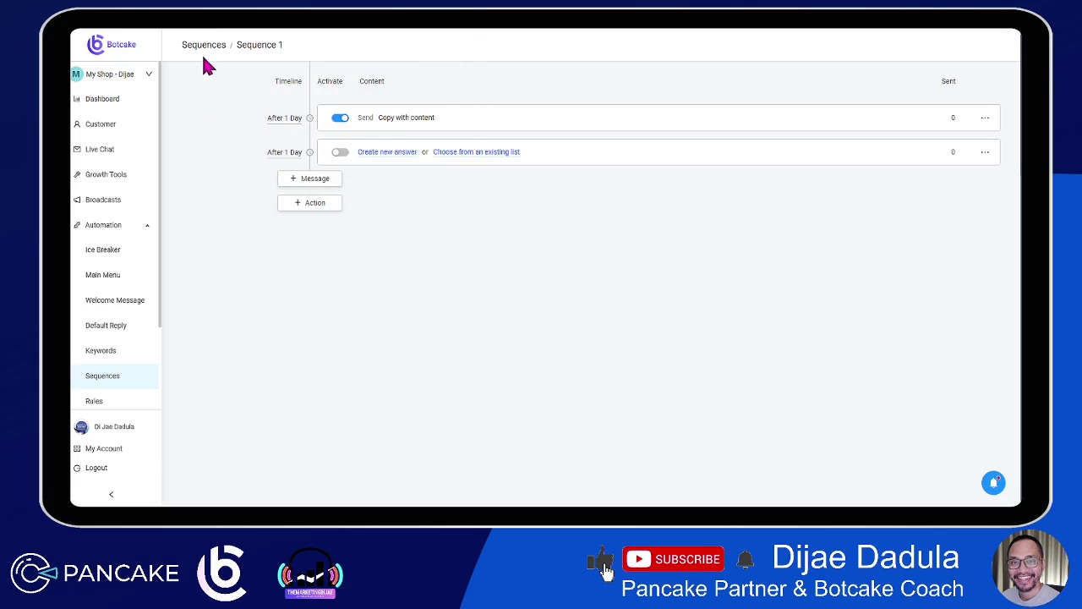
{"action": "double_click", "coordinate": [235, 110]}
{"action": "left_click", "coordinate": [238, 110]}
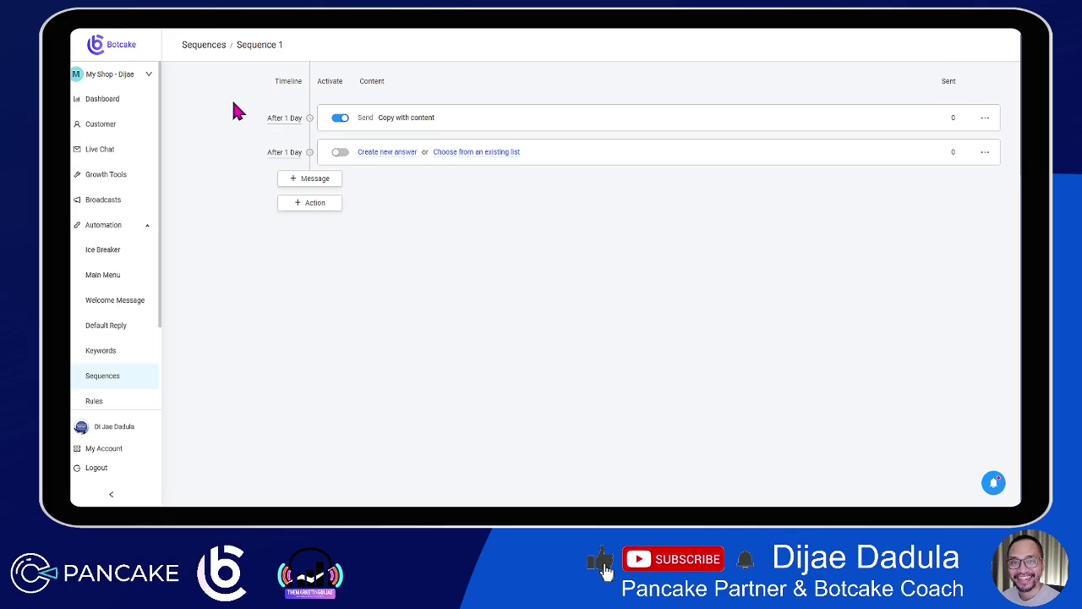
- Set the send time of the first message in Sequence 1 to Now and save the timing
{"action": "left_click", "coordinate": [279, 122]}
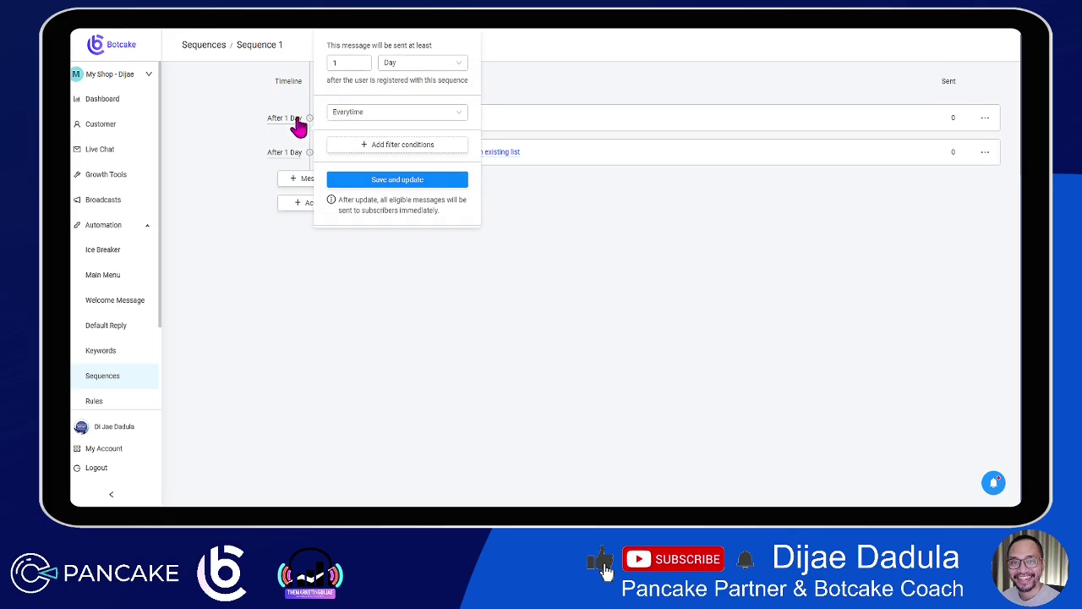
{"action": "left_click", "coordinate": [404, 65]}
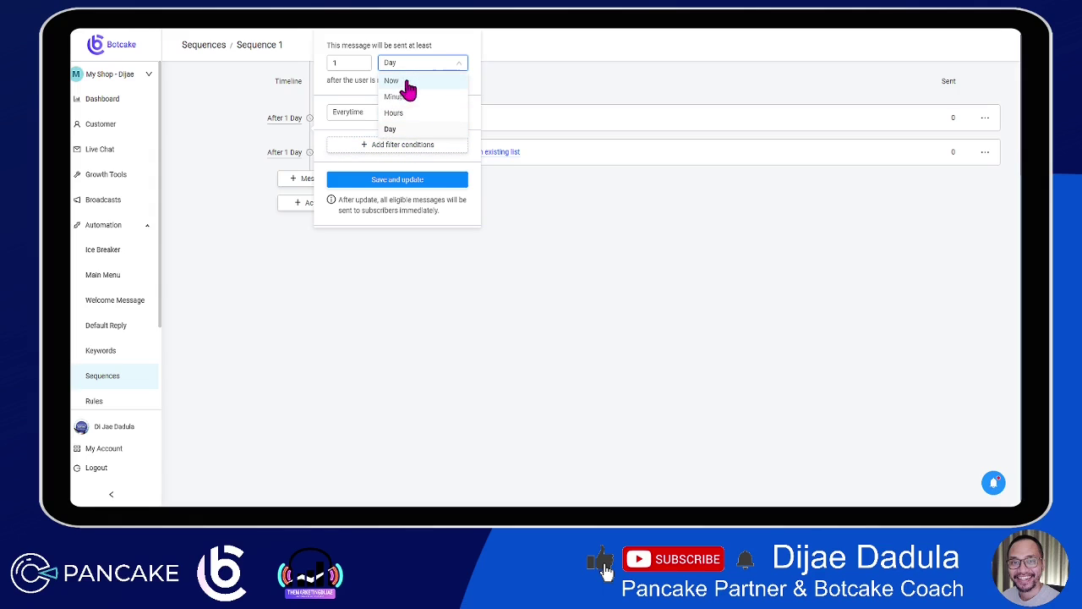
{"action": "left_click", "coordinate": [330, 46]}
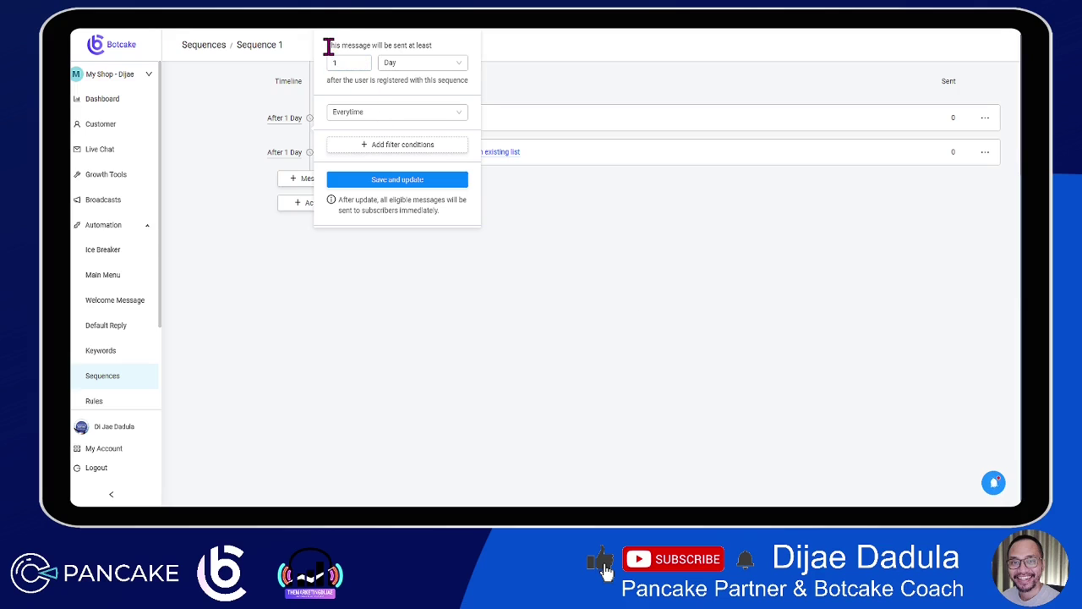
{"action": "left_click_drag", "start_coordinate": [329, 45], "coordinate": [423, 46]}
{"action": "left_click", "coordinate": [423, 46]}
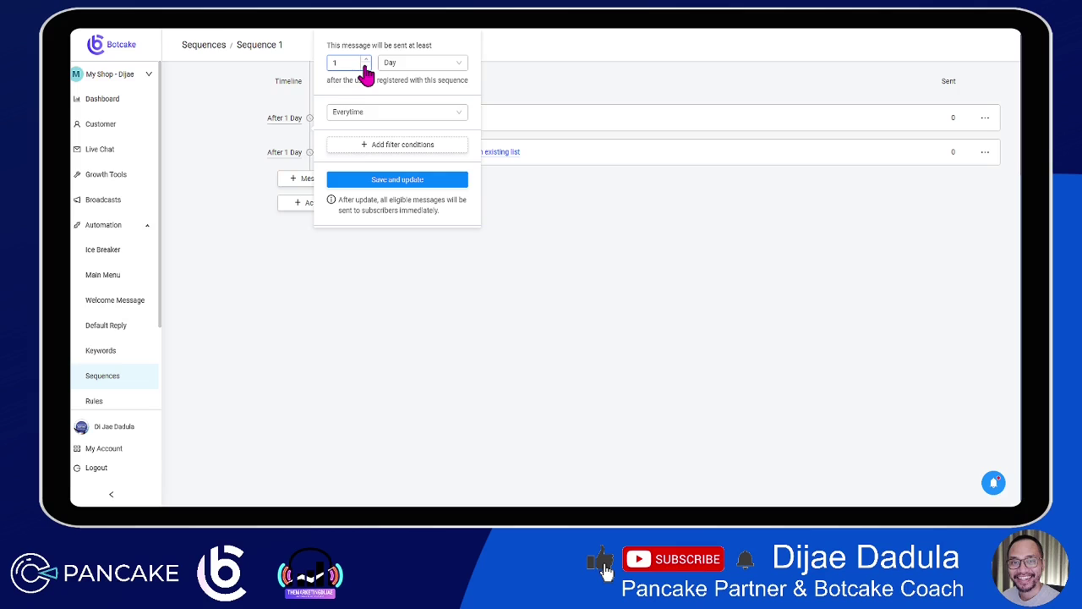
{"action": "left_click", "coordinate": [422, 65]}
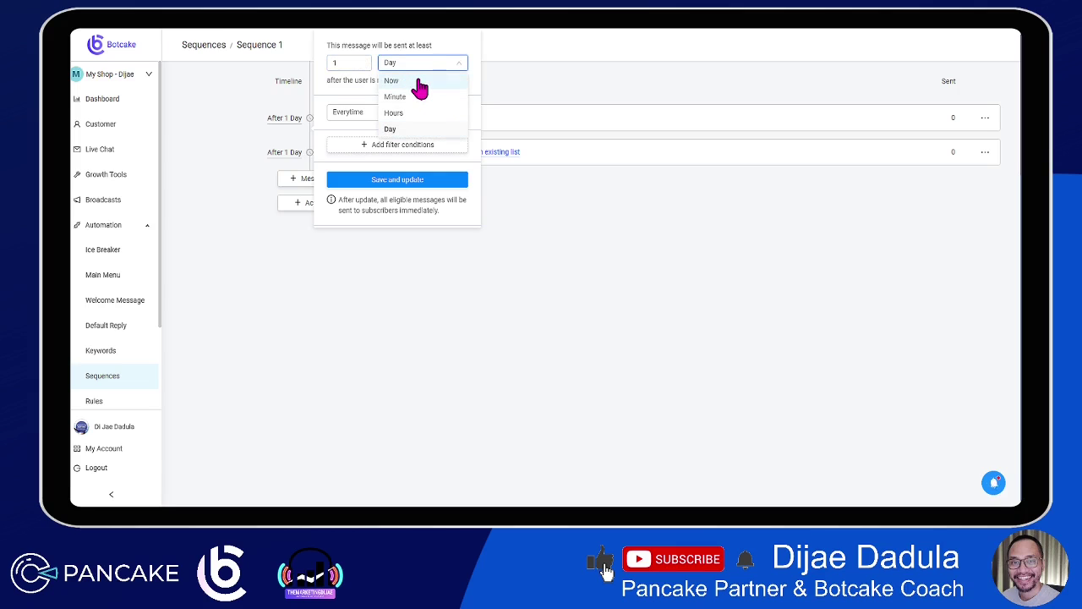
{"action": "left_click", "coordinate": [419, 83]}
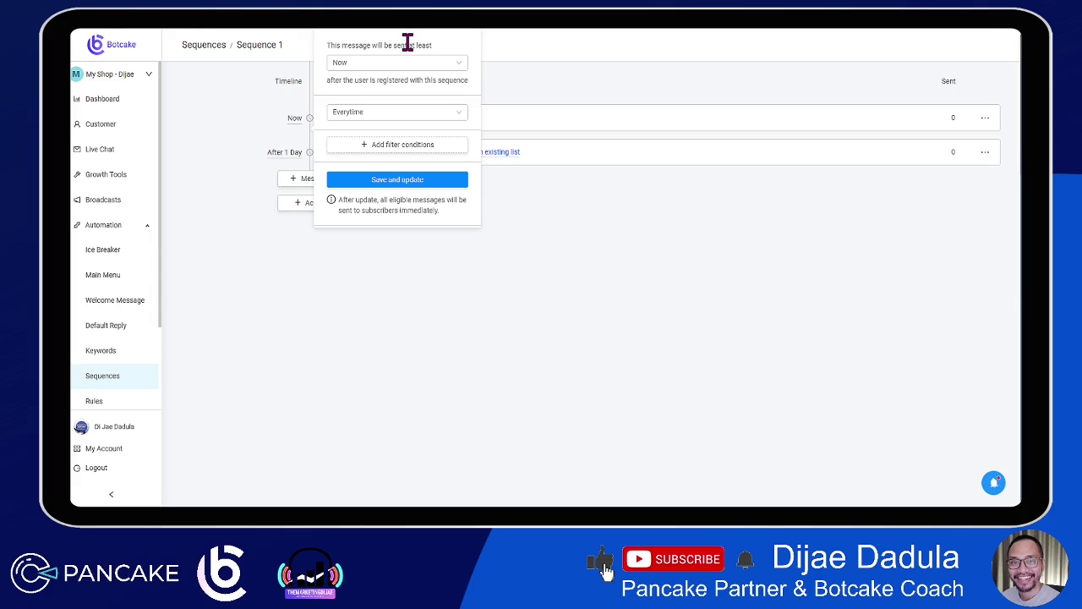
{"action": "left_click", "coordinate": [428, 181]}
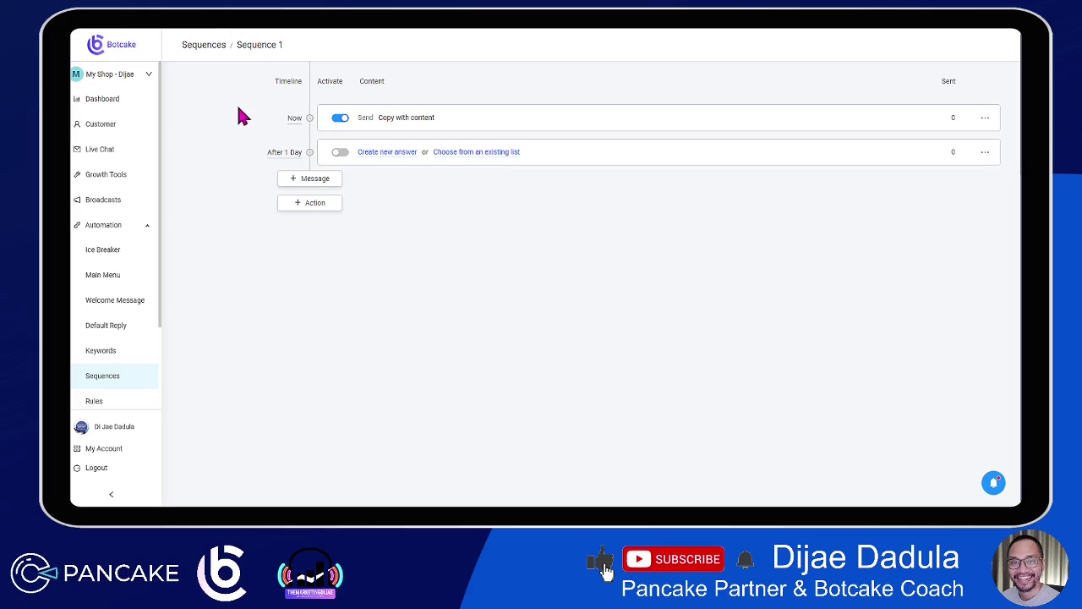
- Set the second message in Sequence 1 to be sent after 1 Minute and save the timing
{"action": "left_click", "coordinate": [288, 159]}
{"action": "left_click", "coordinate": [414, 88]}
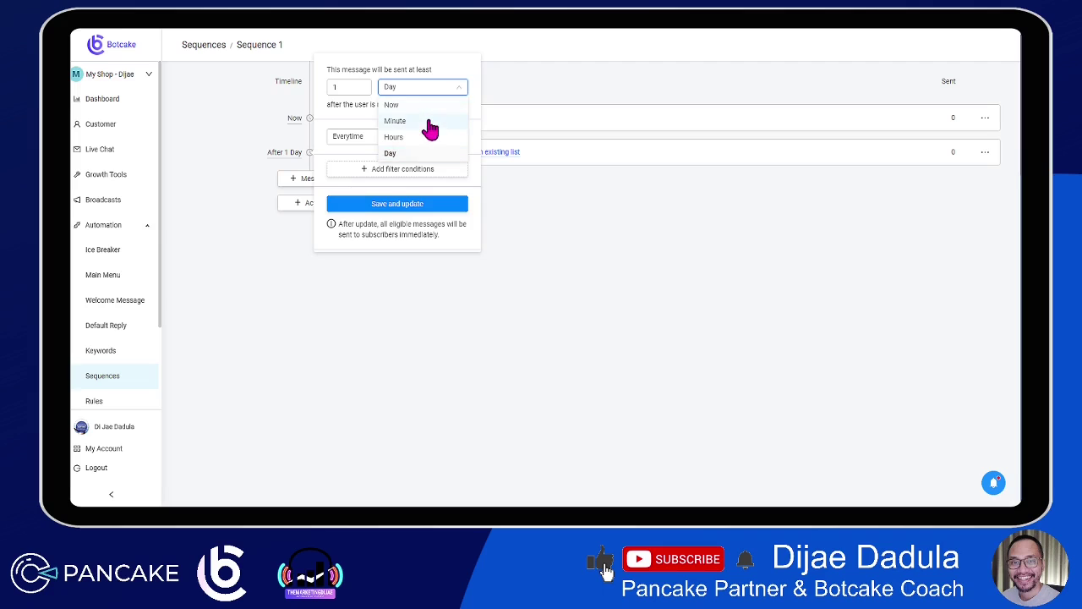
{"action": "left_click", "coordinate": [428, 124]}
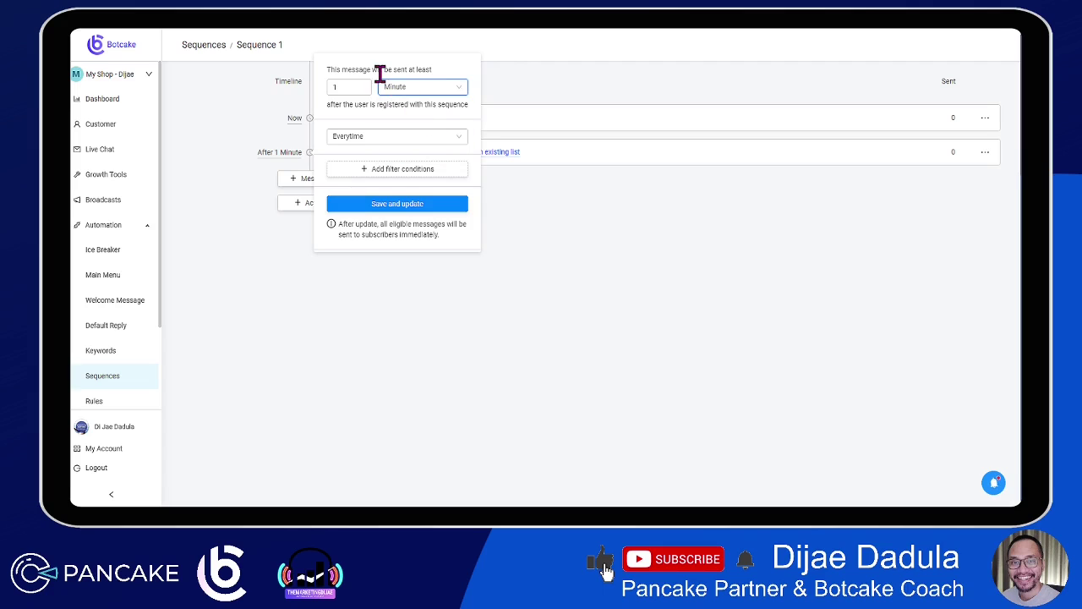
{"action": "left_click", "coordinate": [394, 208]}
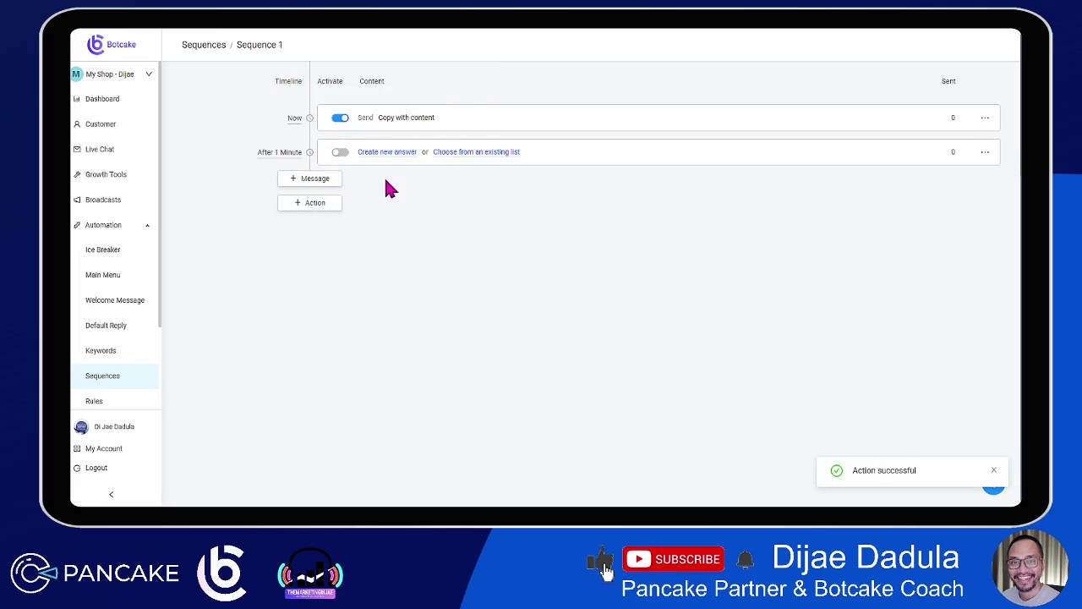
- Create a new answer for the second message with the text "This is the 2nd message after a minute in seq 1"
{"action": "left_click", "coordinate": [376, 154]}
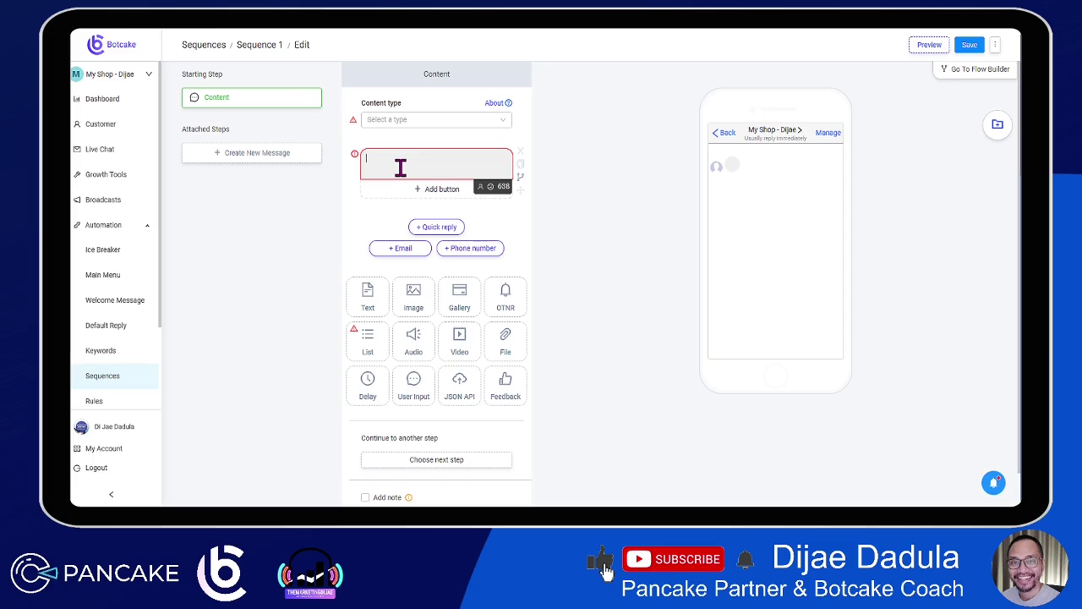
{"action": "type", "text": "This "}
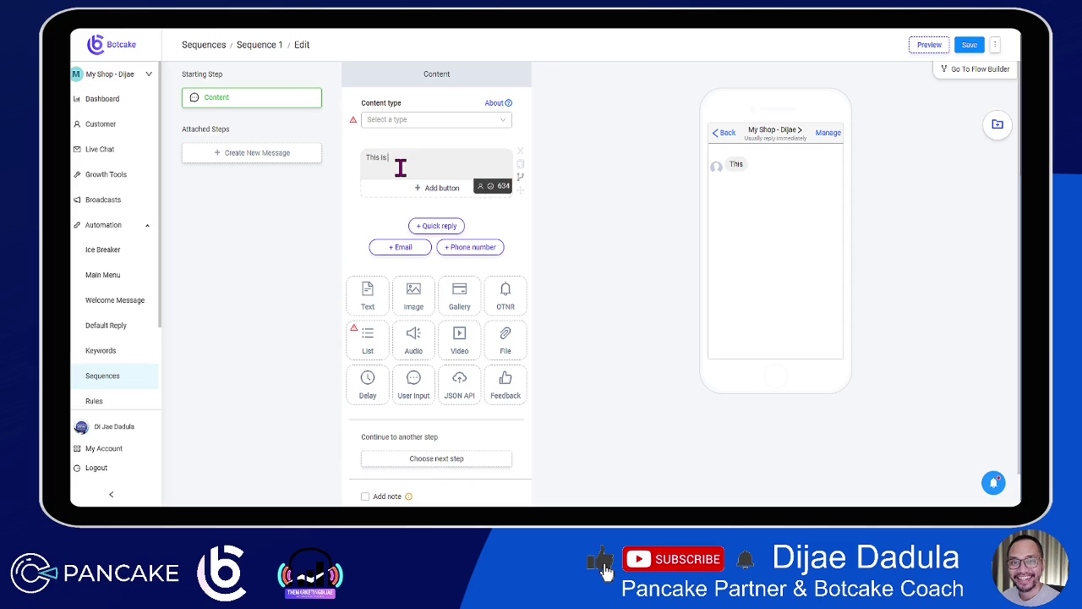
{"action": "type", "text": "is the 2nd message after a"}
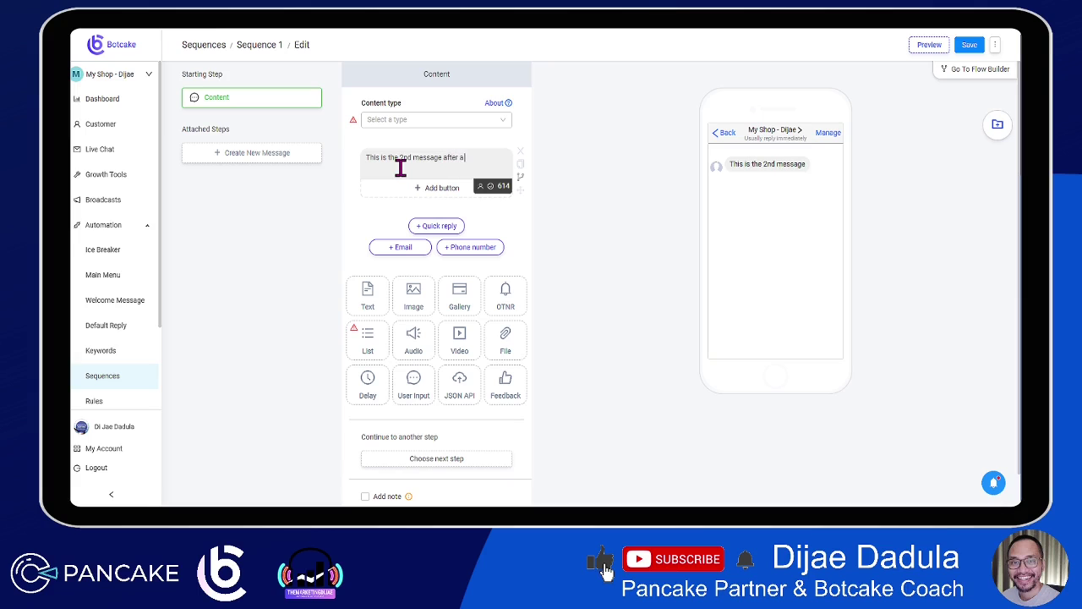
{"action": "type", "text": " minute in seq 1"}
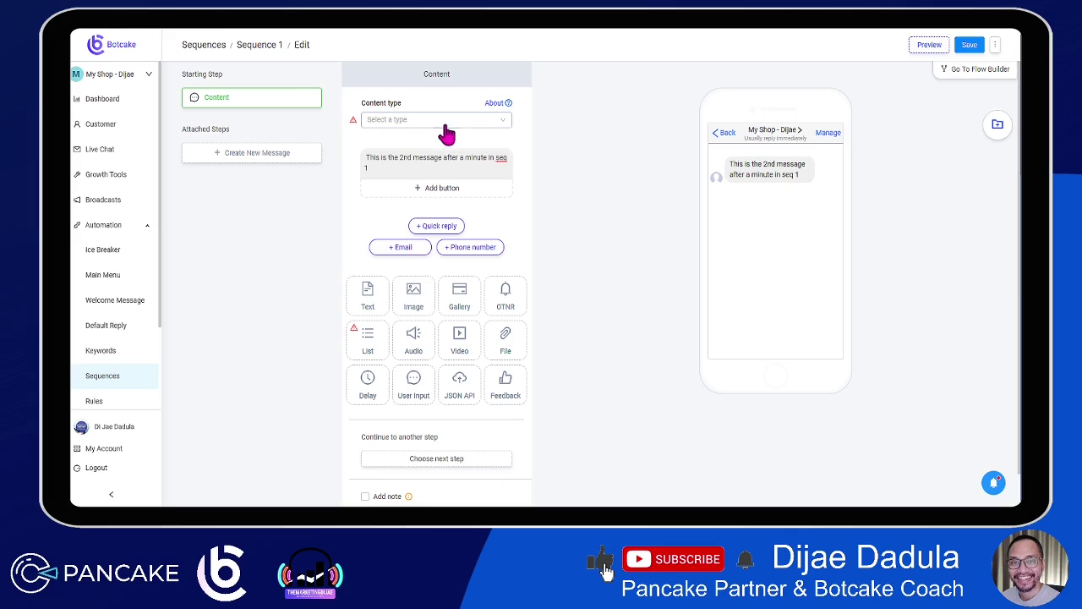
- Save the second message with content type Other and activate it in the Sequence 1 timeline
{"action": "left_click", "coordinate": [440, 119]}
{"action": "left_click", "coordinate": [404, 186]}
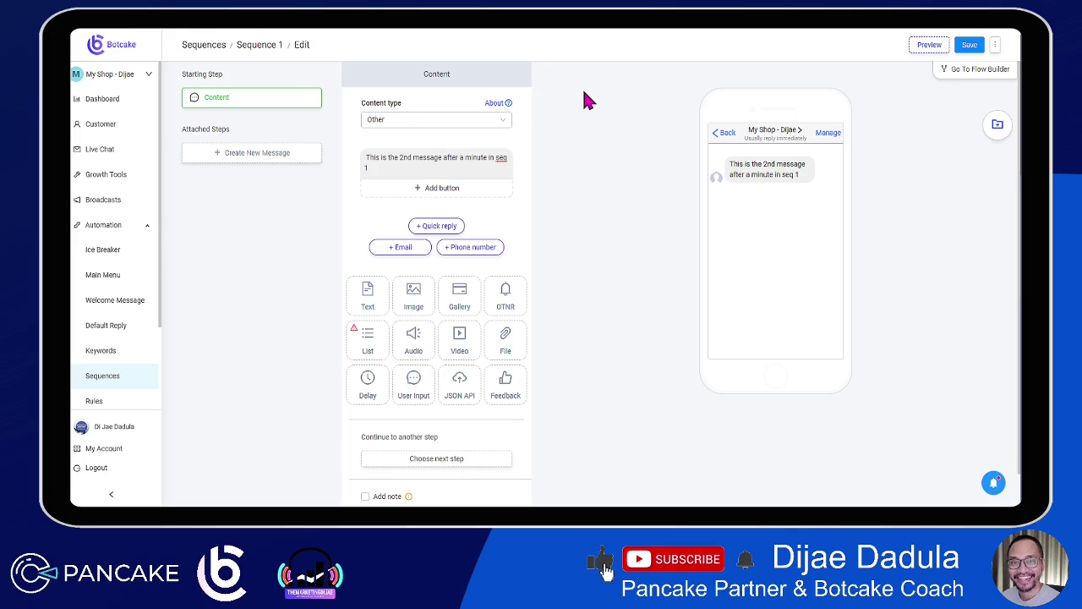
{"action": "left_click", "coordinate": [969, 45]}
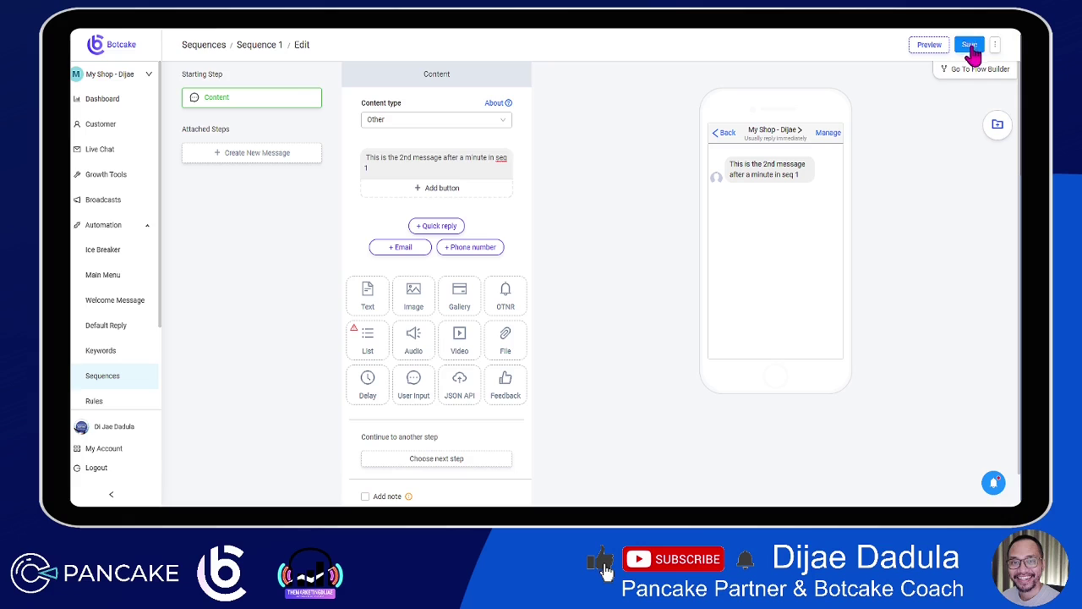
{"action": "left_click", "coordinate": [251, 46]}
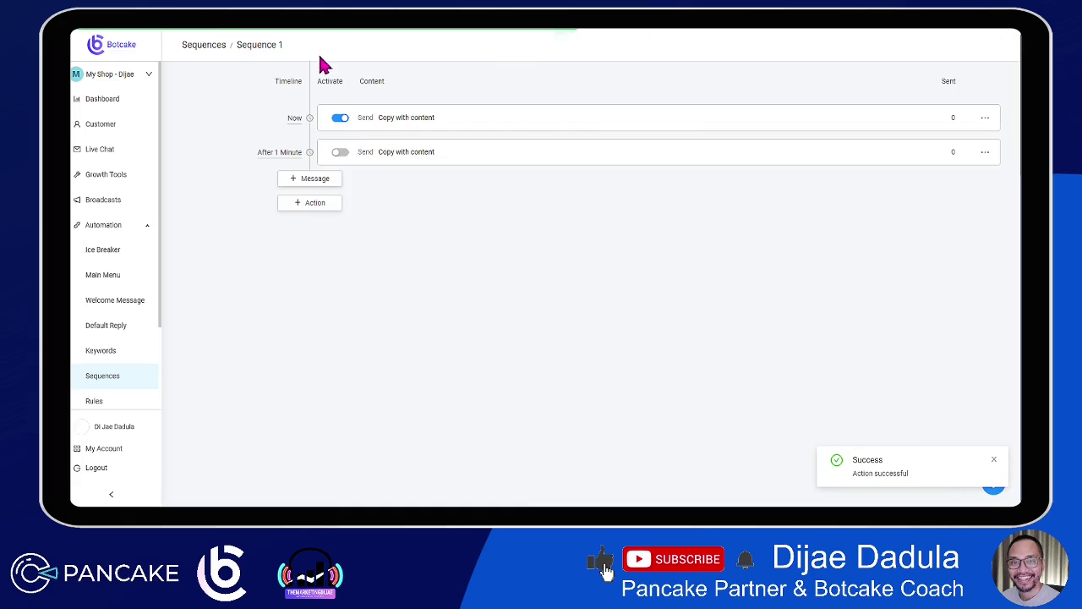
{"action": "left_click", "coordinate": [338, 152]}
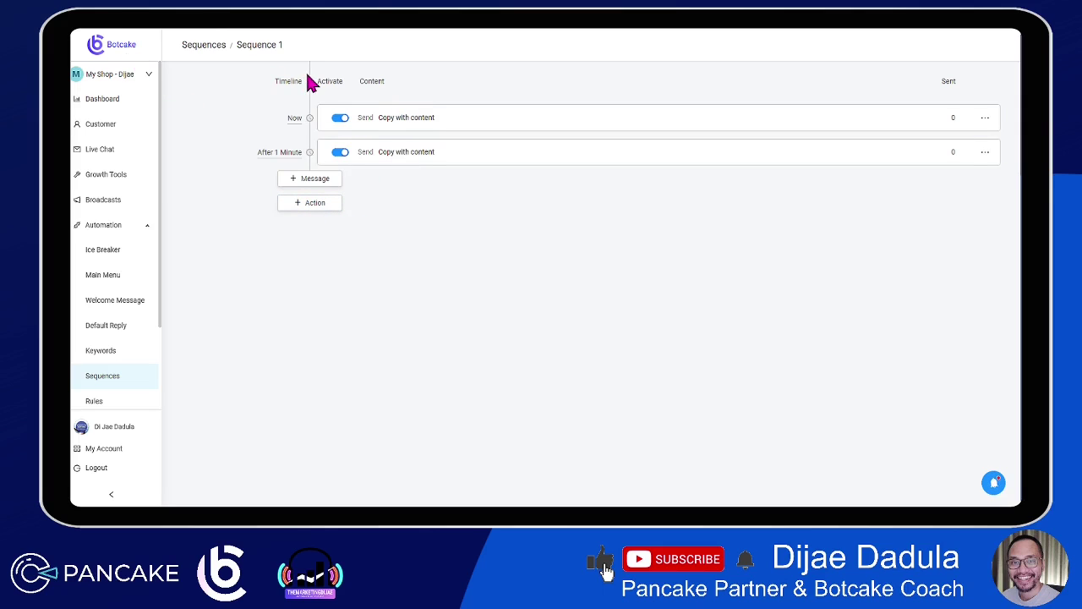
- Add an action to the end of the Sequence 1 timeline that registers the user to track Sequence 2
{"action": "left_click", "coordinate": [301, 206]}
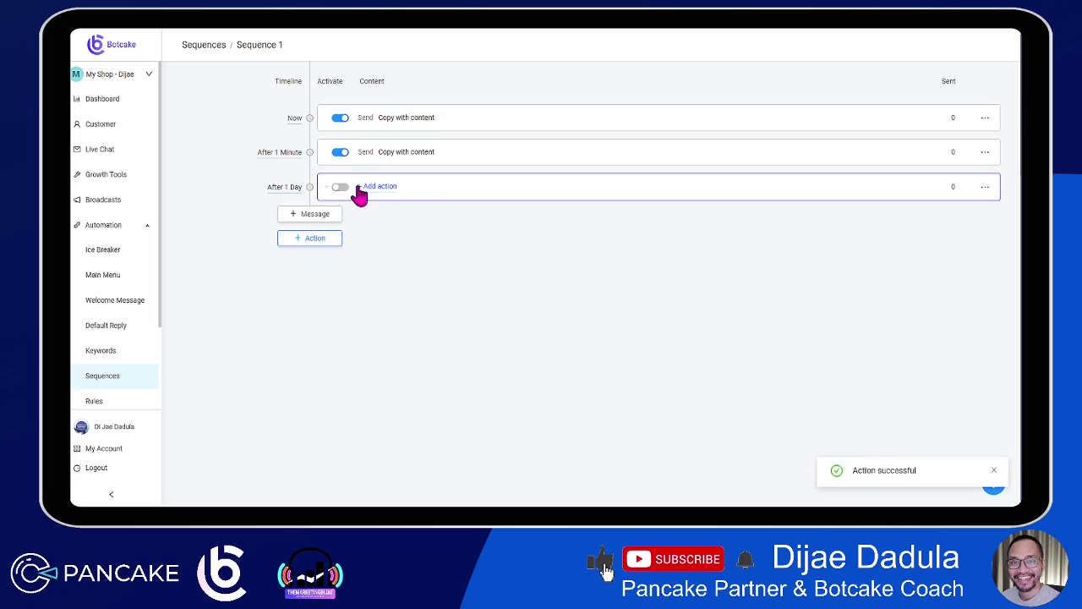
{"action": "left_click", "coordinate": [385, 191]}
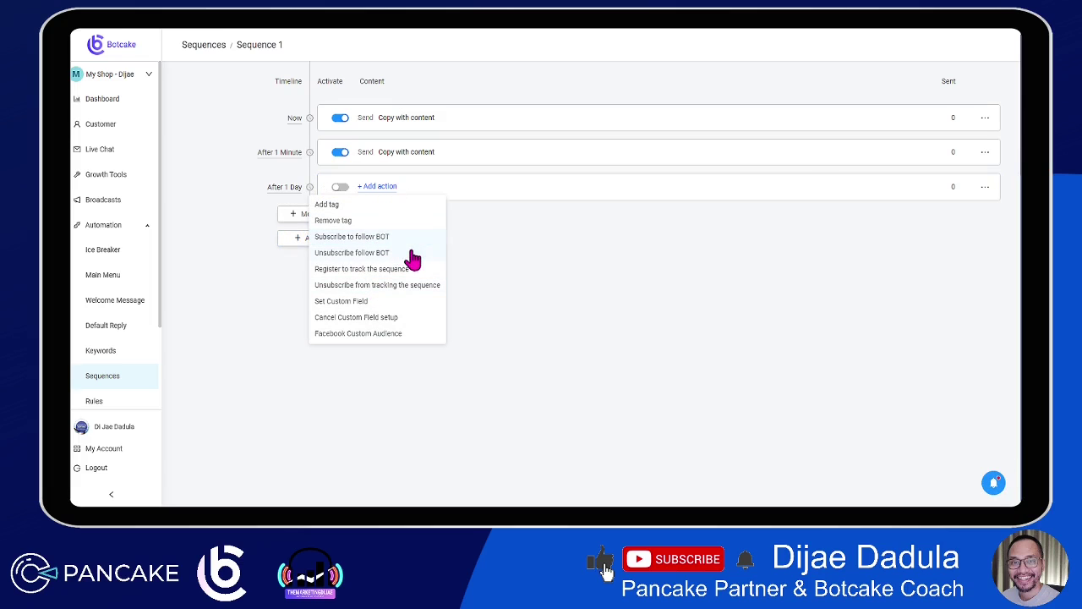
{"action": "left_click", "coordinate": [615, 276]}
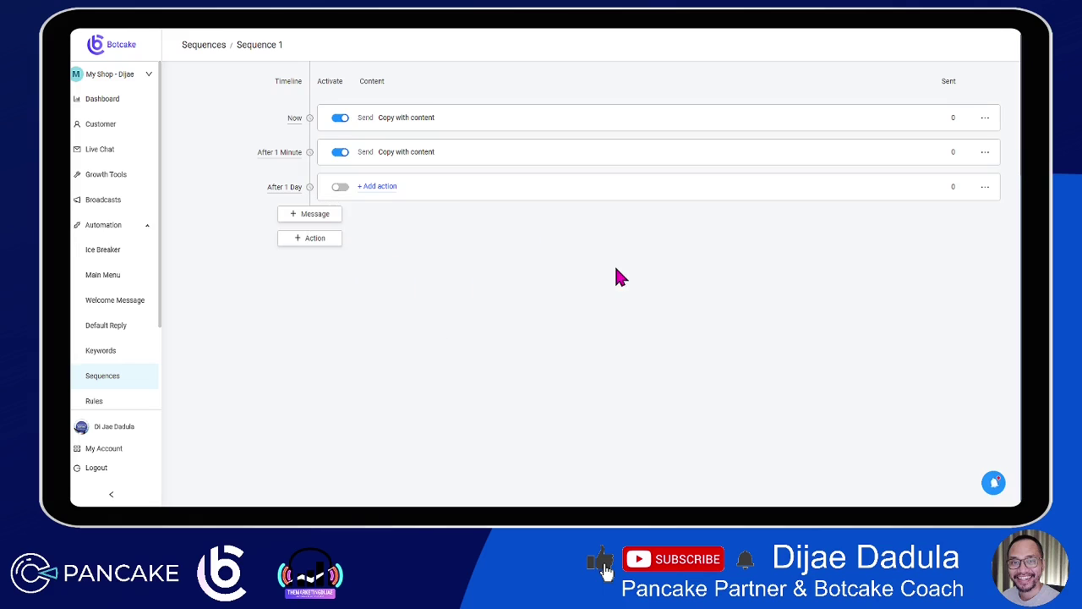
{"action": "left_click", "coordinate": [284, 189]}
{"action": "left_click", "coordinate": [230, 181]}
{"action": "left_click", "coordinate": [389, 190]}
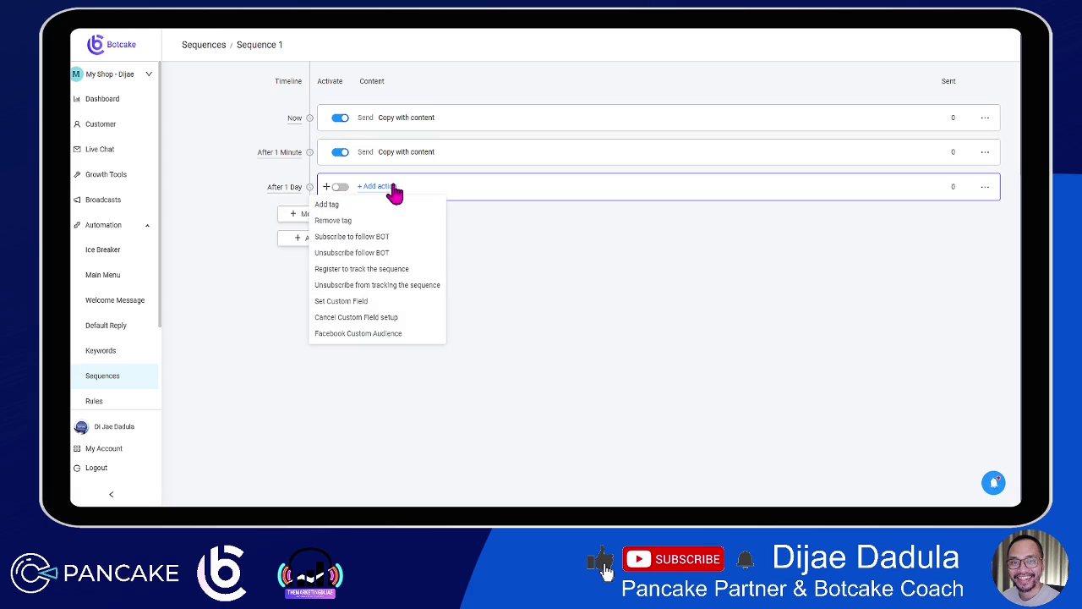
{"action": "left_click", "coordinate": [399, 271]}
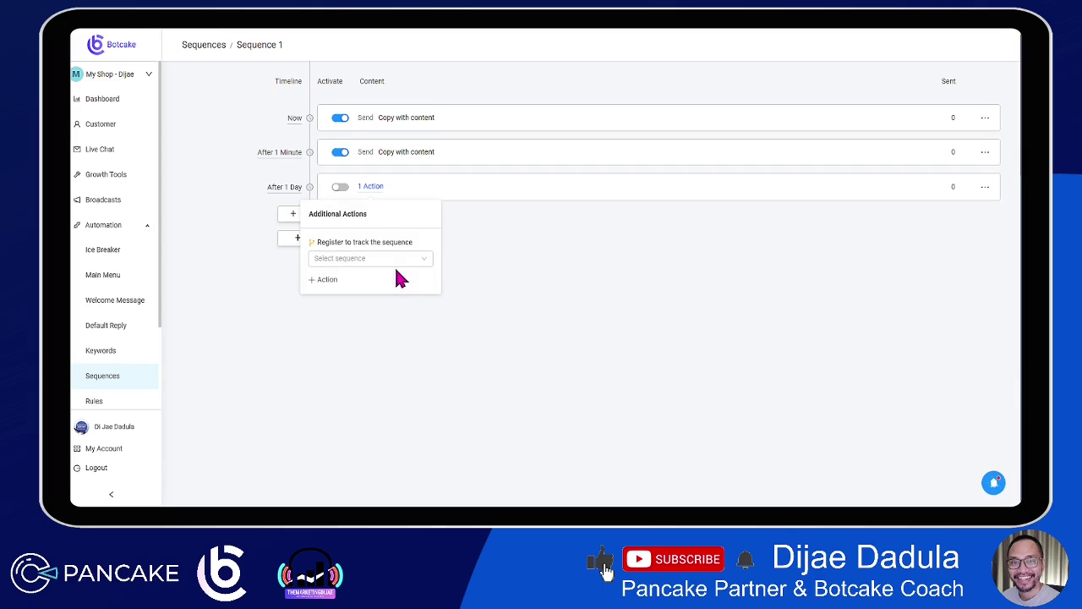
{"action": "left_click", "coordinate": [388, 260]}
{"action": "left_click", "coordinate": [378, 277]}
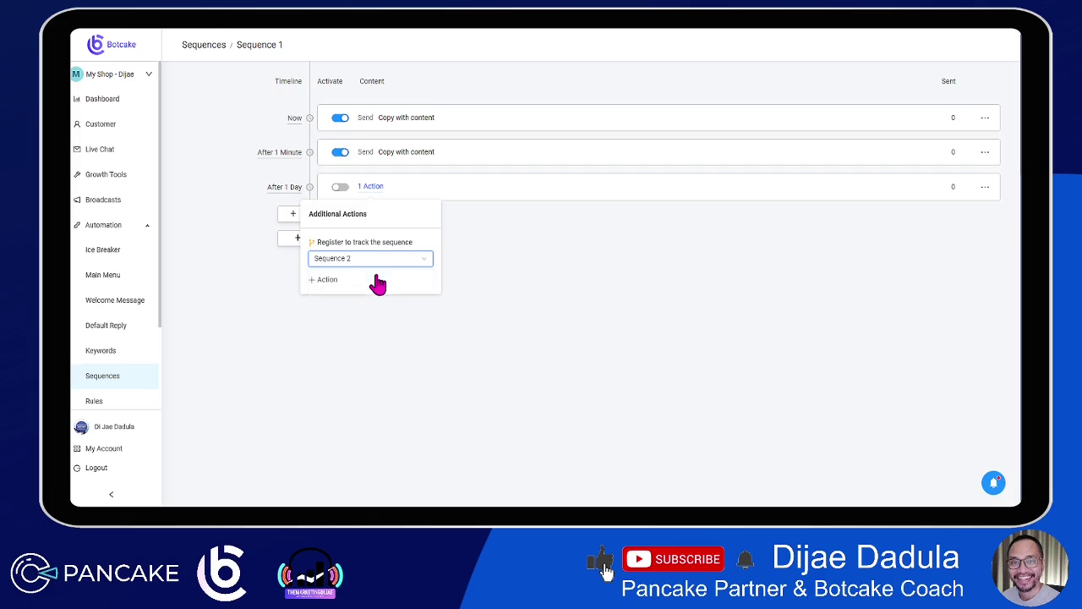
{"action": "left_click", "coordinate": [573, 262]}
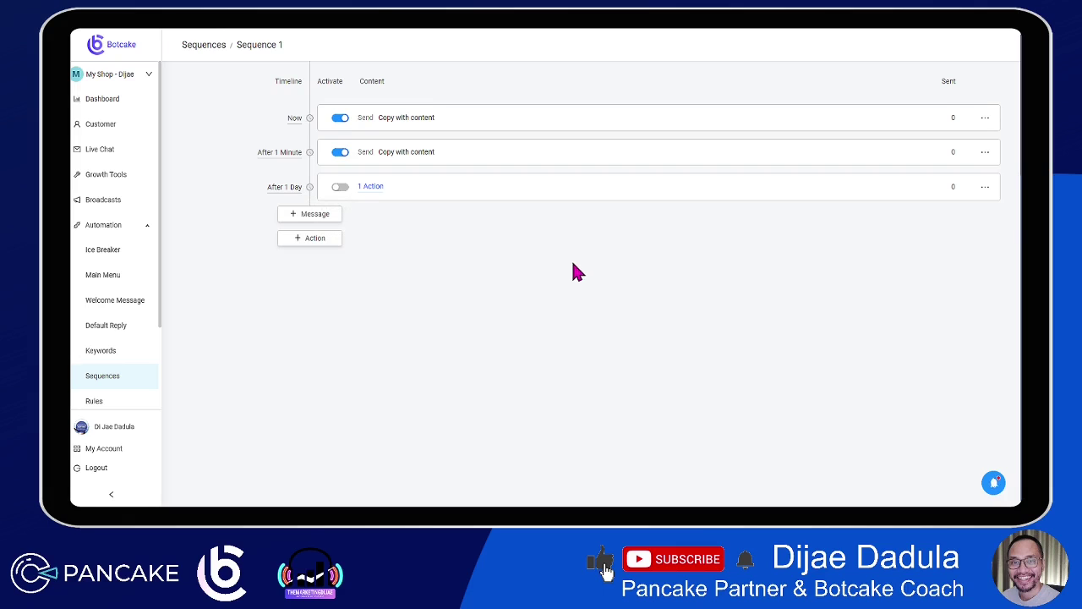
- Activate the Sequence 2 registration action and set its timing to Now
{"action": "left_click", "coordinate": [340, 187]}
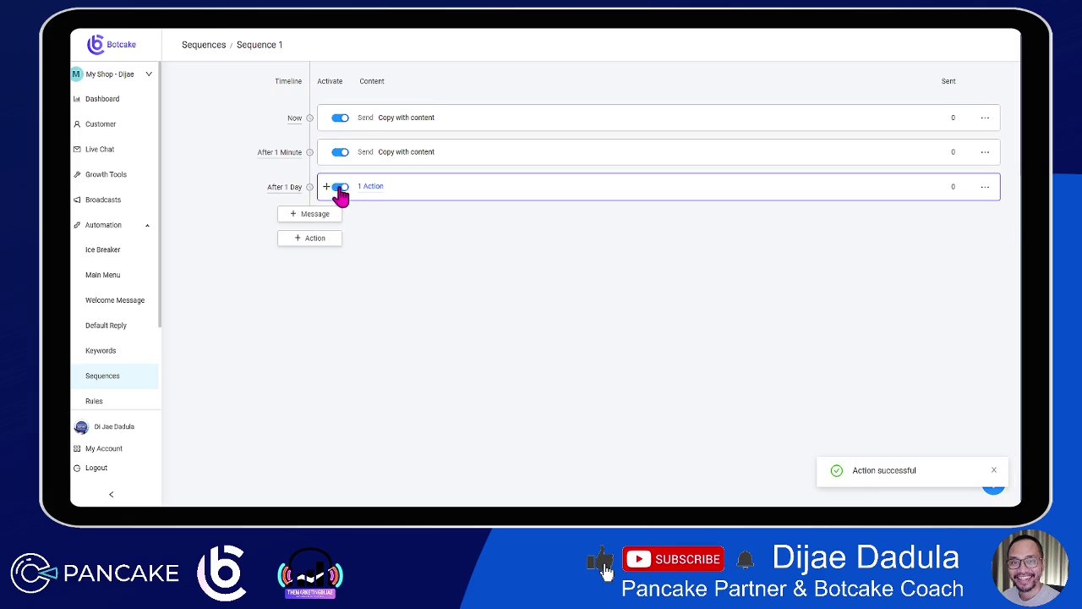
{"action": "left_click", "coordinate": [288, 188]}
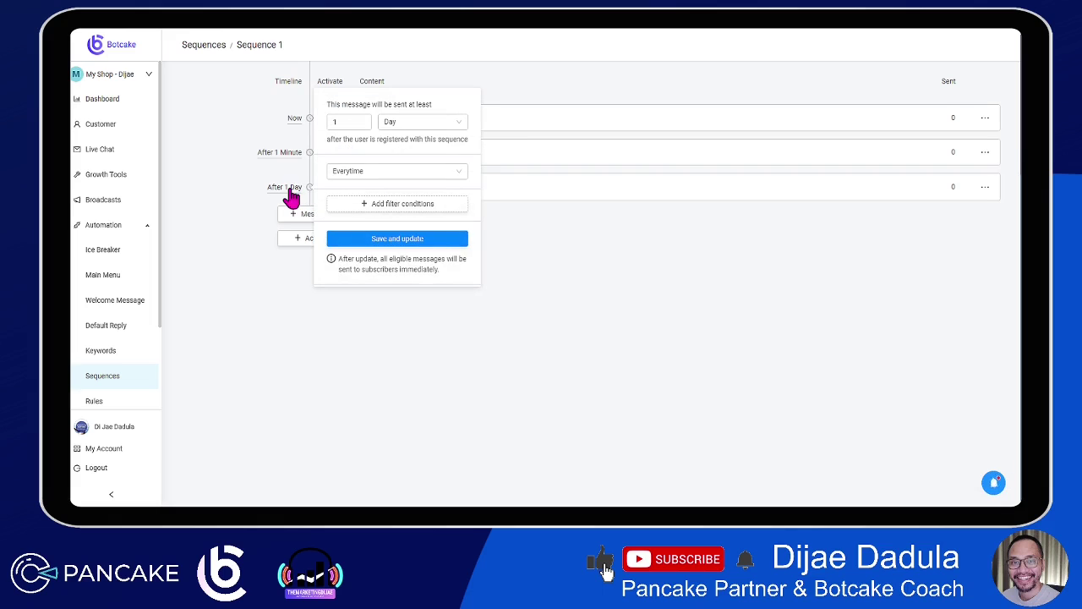
{"action": "left_click", "coordinate": [416, 125]}
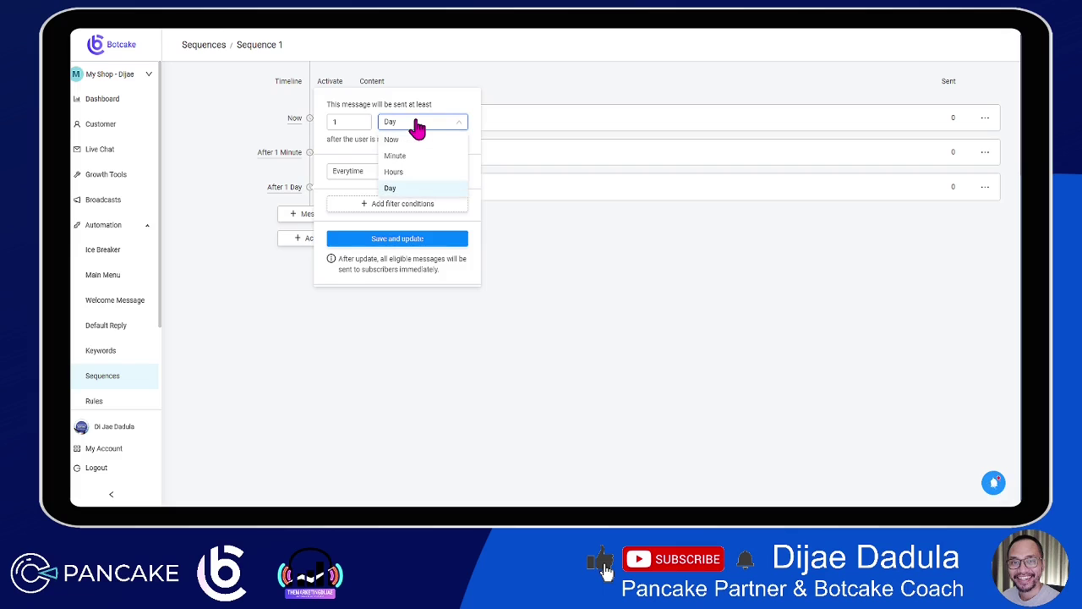
{"action": "left_click", "coordinate": [414, 140]}
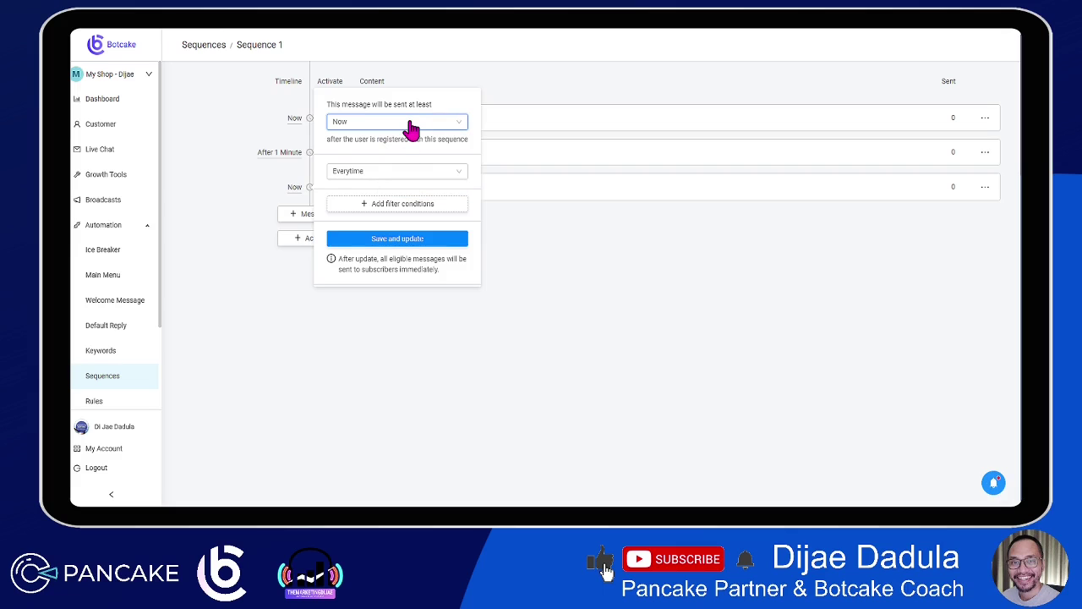
- Review the filter condition types available for the timing of the Sequence 2 registration action
{"action": "left_click", "coordinate": [392, 210]}
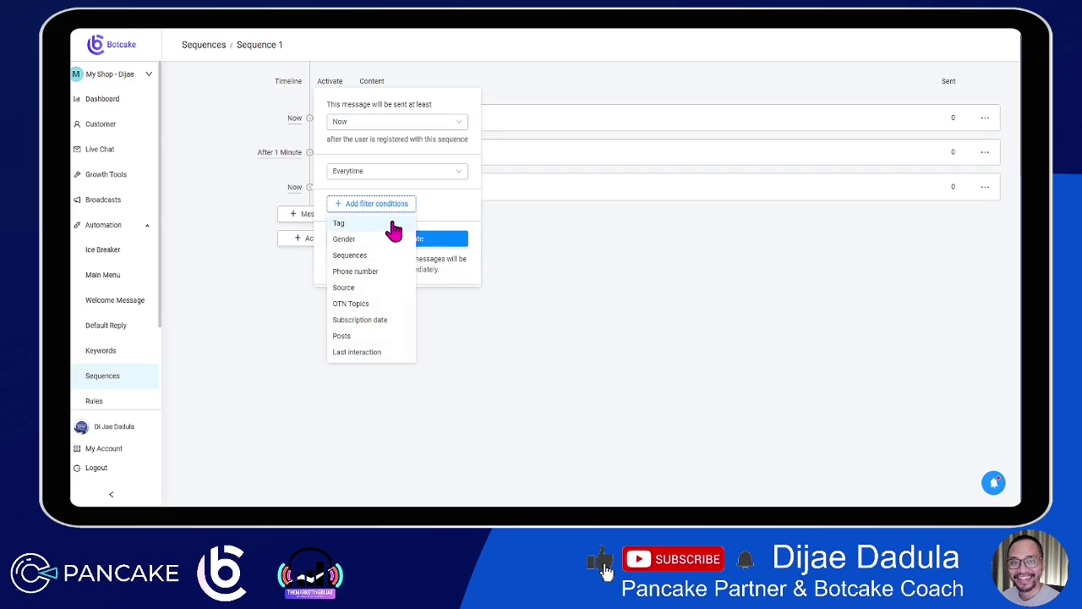
{"action": "left_click", "coordinate": [394, 228]}
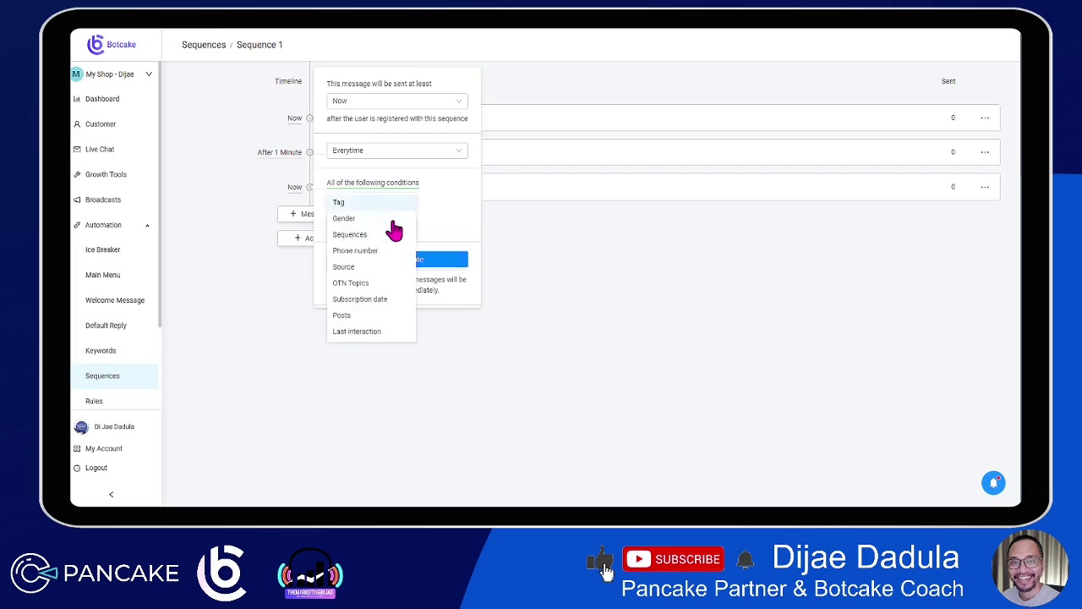
{"action": "left_click", "coordinate": [640, 250]}
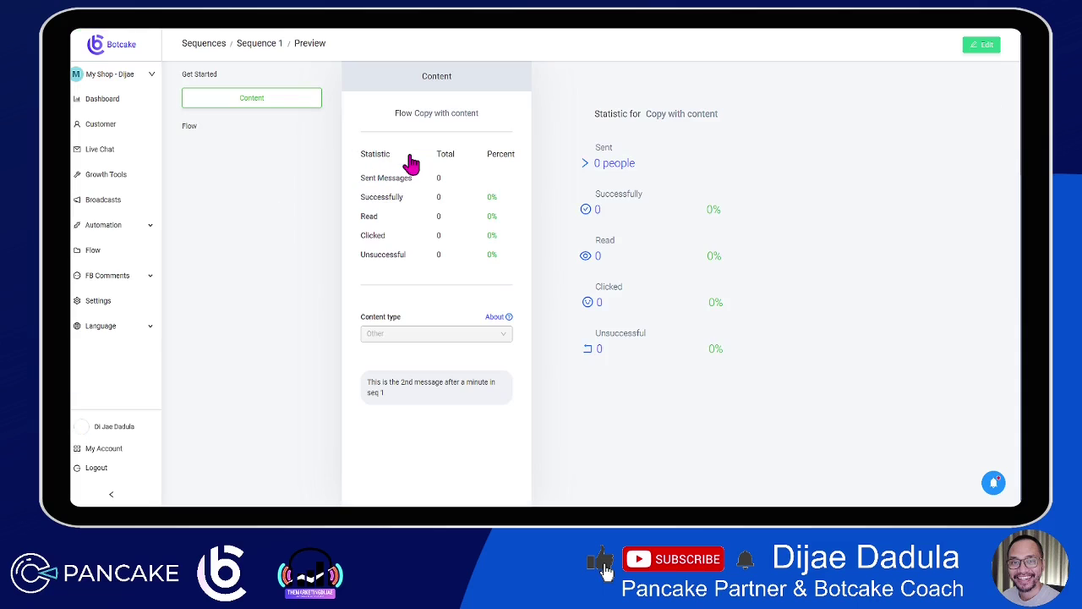
- Edit the second message of Sequence 1 and add a button titled "Click here" under its text
{"action": "left_click", "coordinate": [983, 46]}
{"action": "left_click", "coordinate": [442, 191]}
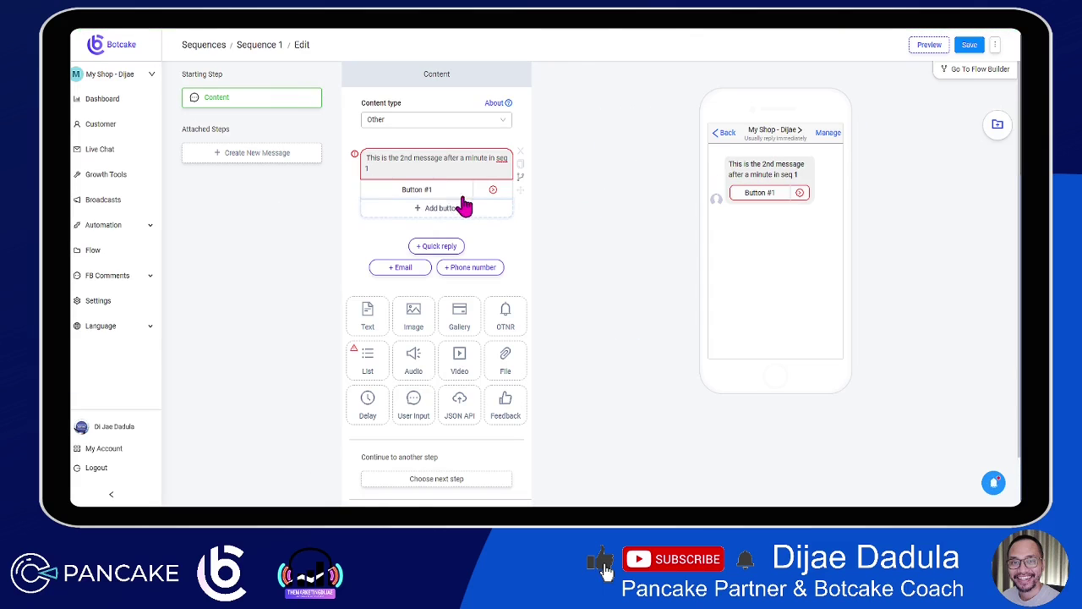
{"action": "left_click", "coordinate": [423, 191]}
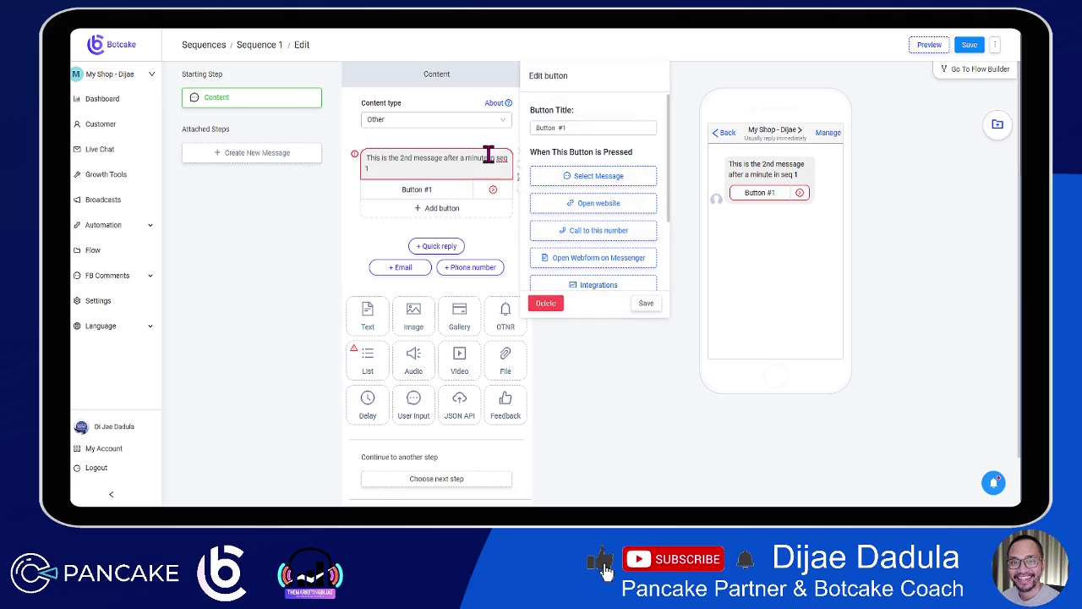
{"action": "triple_click", "coordinate": [581, 125]}
{"action": "type", "text": "Click hre"}
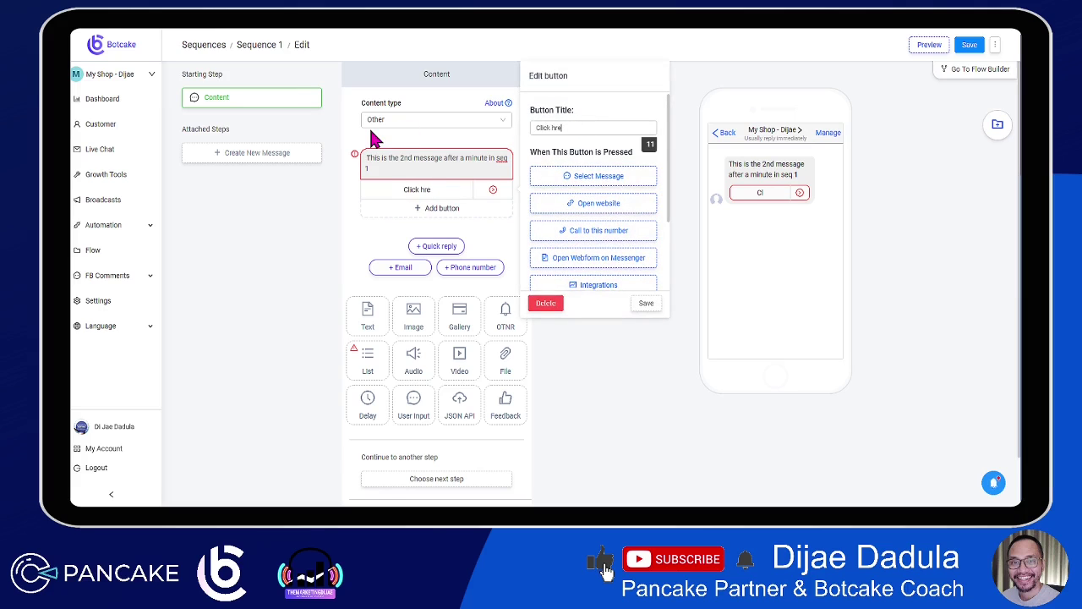
{"action": "key", "text": "BackSpace"}
{"action": "key", "text": "BackSpace"}
{"action": "type", "text": "here"}
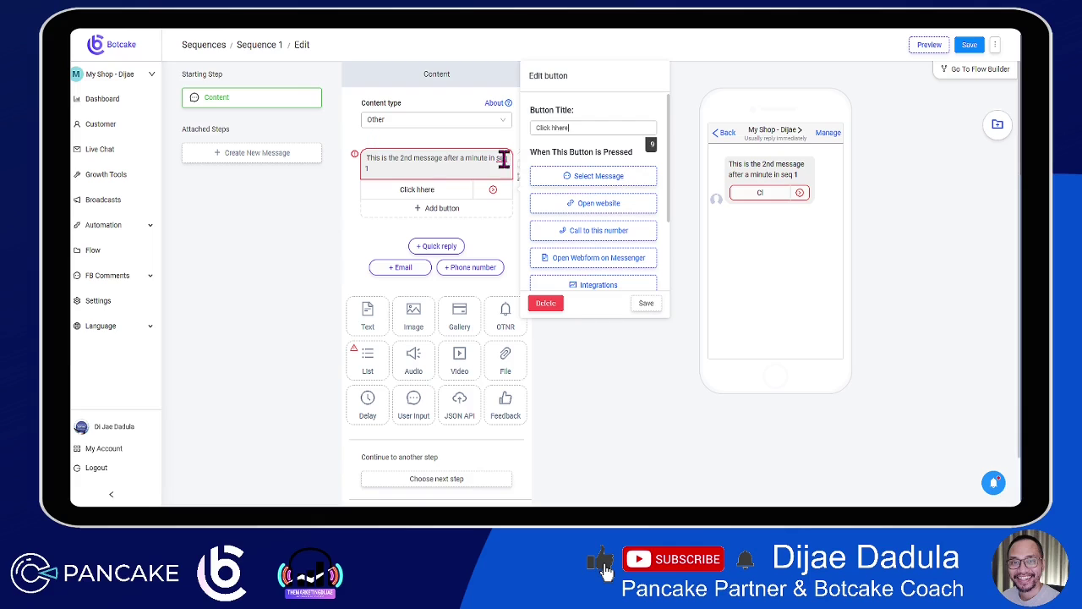
{"action": "left_click_drag", "start_coordinate": [552, 127], "coordinate": [624, 128]}
{"action": "type", "text": "hger"}
{"action": "key", "text": "BackSpace"}
{"action": "type", "text": "ere"}
- Link the "Click here" button to a new block message containing the text "Great!" and return to the starting Content step
{"action": "left_click", "coordinate": [622, 188]}
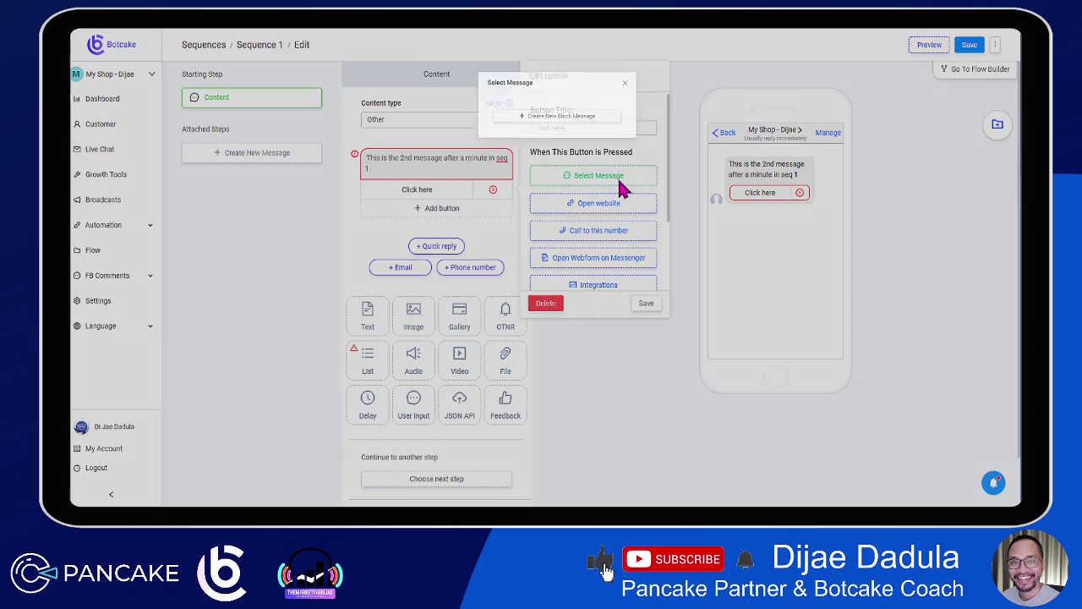
{"action": "left_click", "coordinate": [555, 104]}
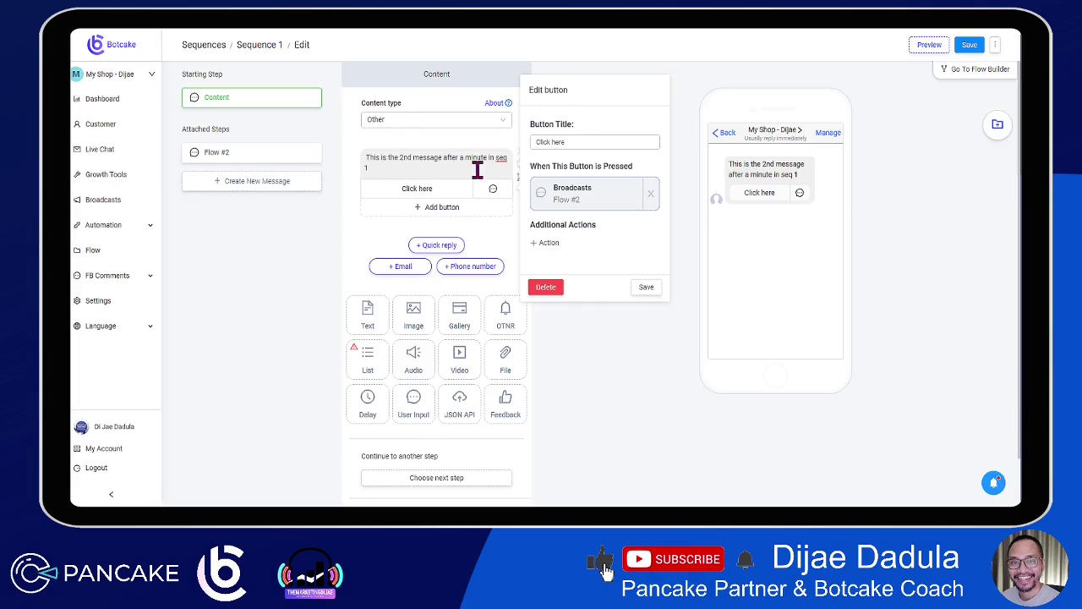
{"action": "left_click", "coordinate": [550, 193]}
{"action": "left_click", "coordinate": [475, 166]}
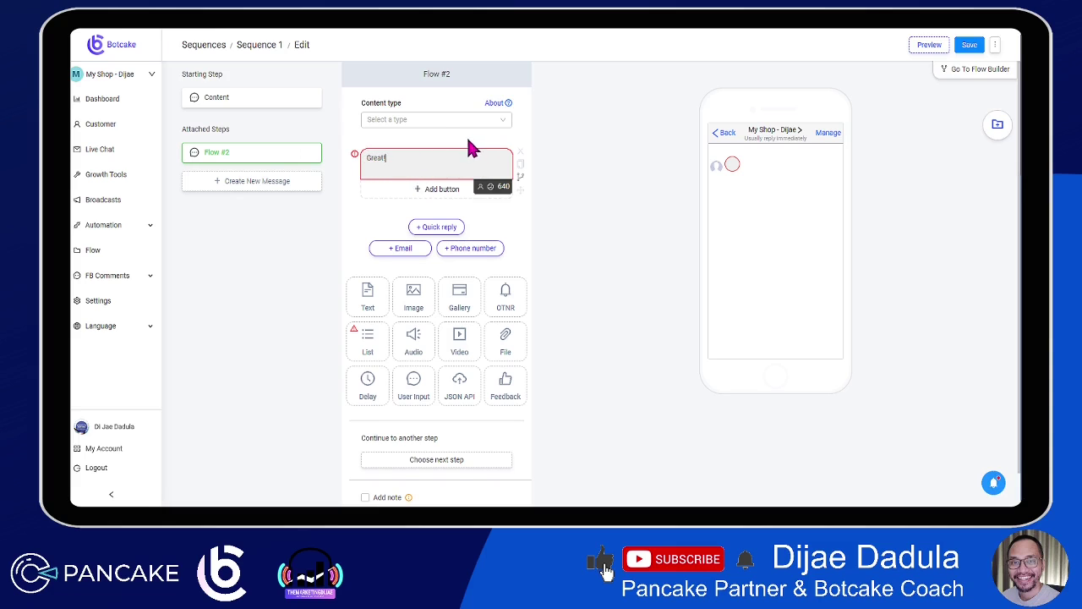
{"action": "left_click", "coordinate": [242, 103]}
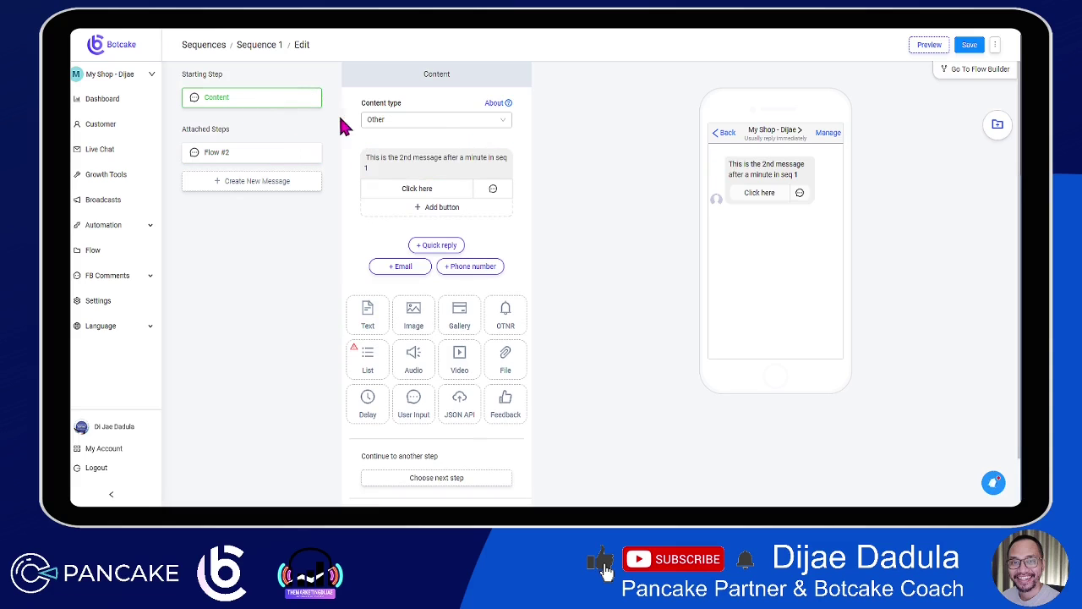
- Give the "Click here" button an additional Add tag action with no tag selected and save the button
{"action": "left_click", "coordinate": [425, 190]}
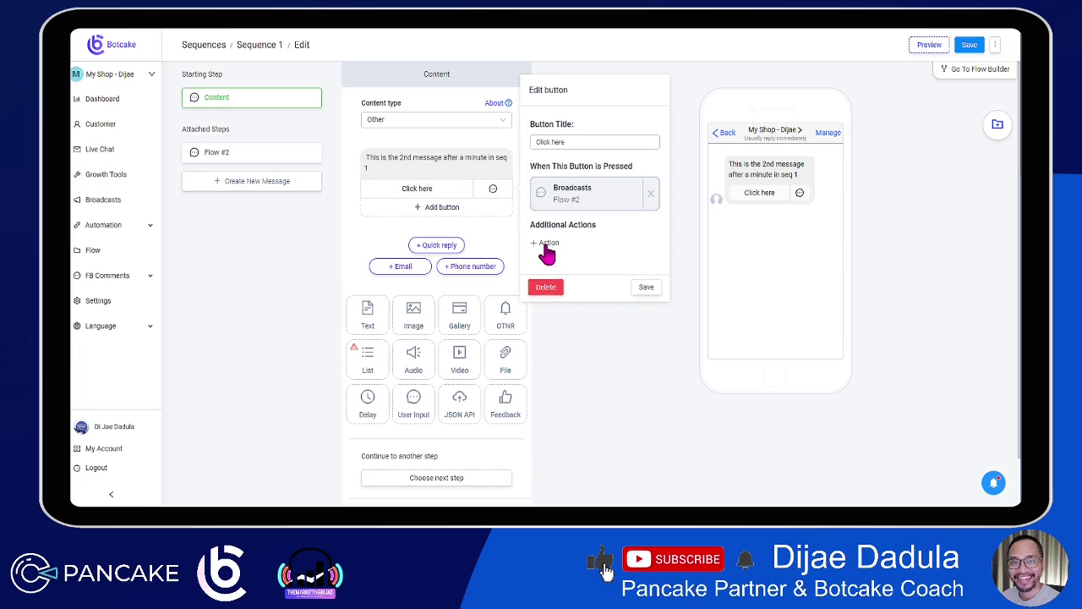
{"action": "left_click", "coordinate": [547, 245]}
{"action": "left_click", "coordinate": [572, 236]}
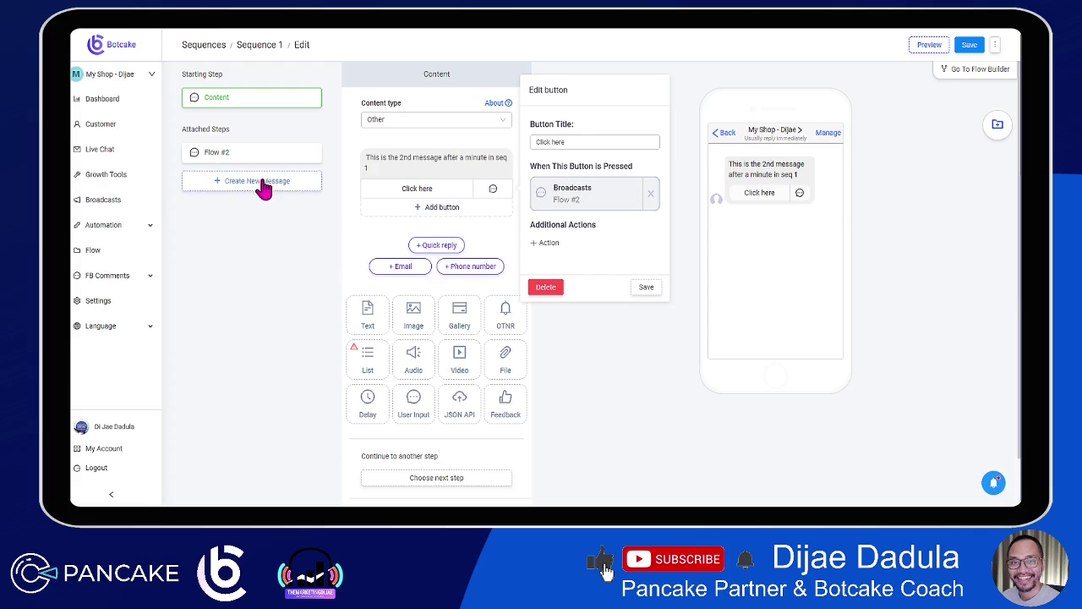
{"action": "left_click", "coordinate": [555, 247]}
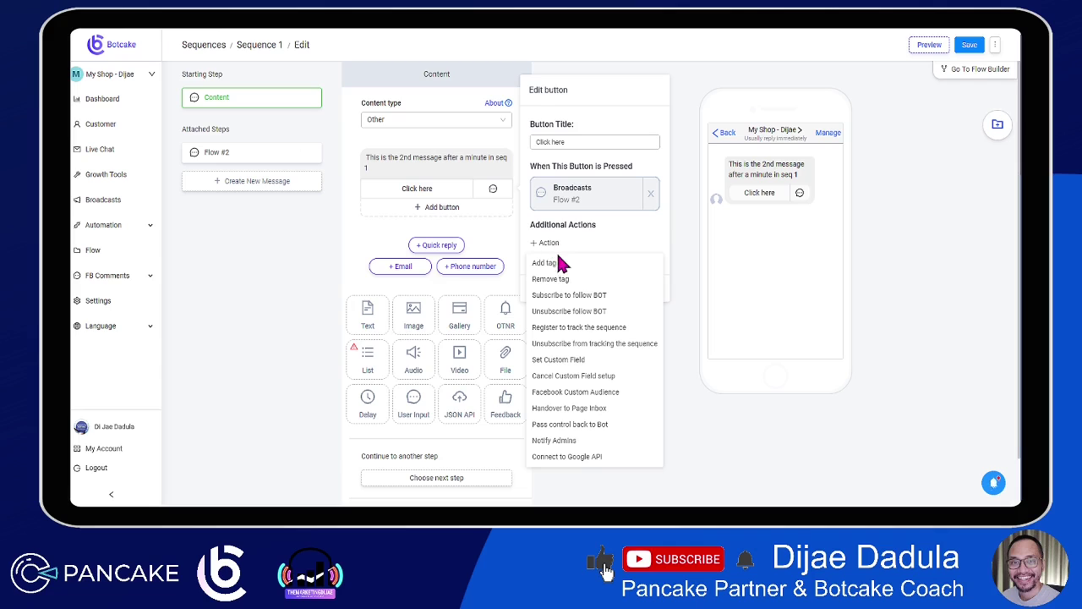
{"action": "left_click", "coordinate": [560, 265]}
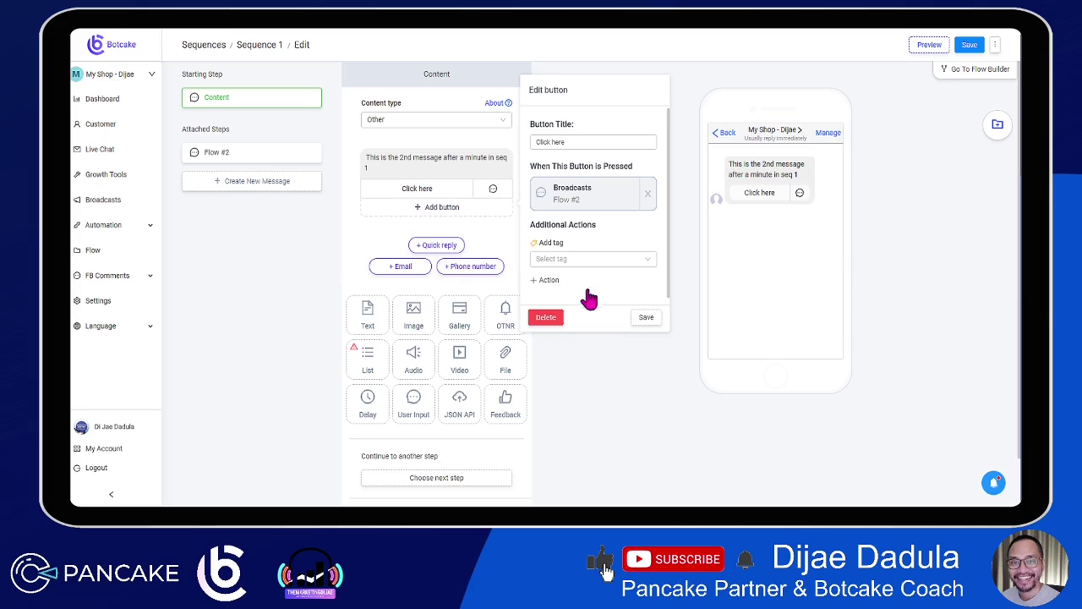
{"action": "left_click", "coordinate": [645, 318]}
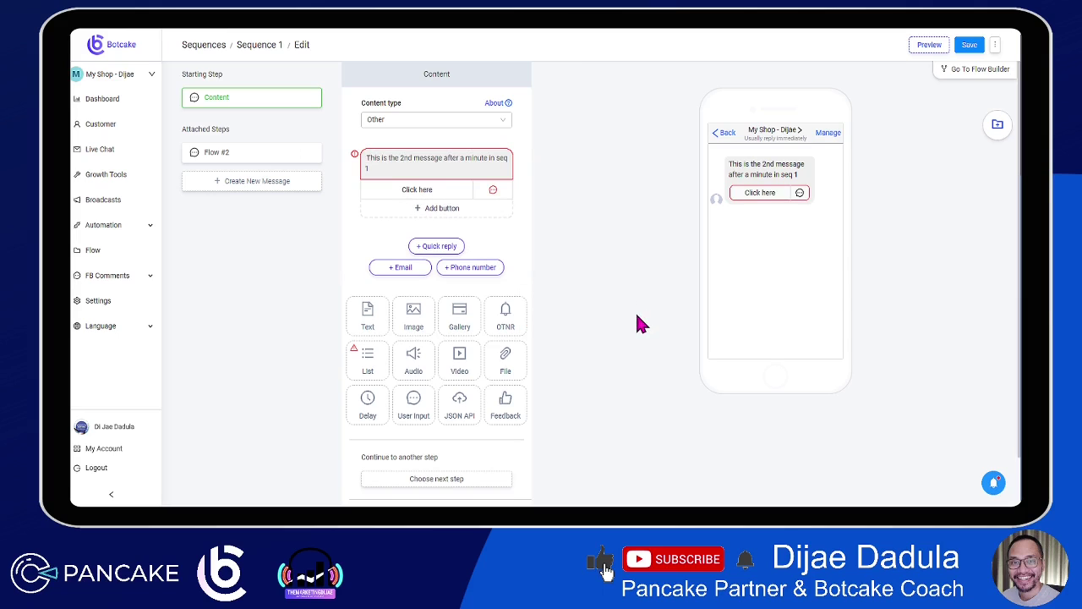
- Open the customer tag settings and examine the new-tag fields and the Pancake tag synchronization options
{"action": "left_click", "coordinate": [98, 306]}
{"action": "left_click", "coordinate": [187, 123]}
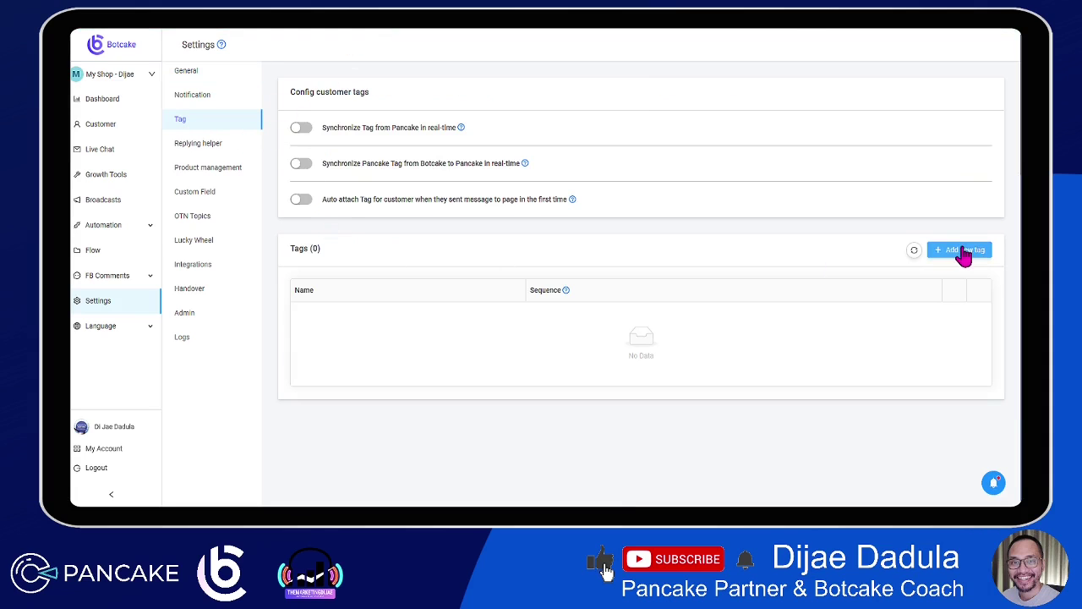
{"action": "left_click", "coordinate": [961, 252]}
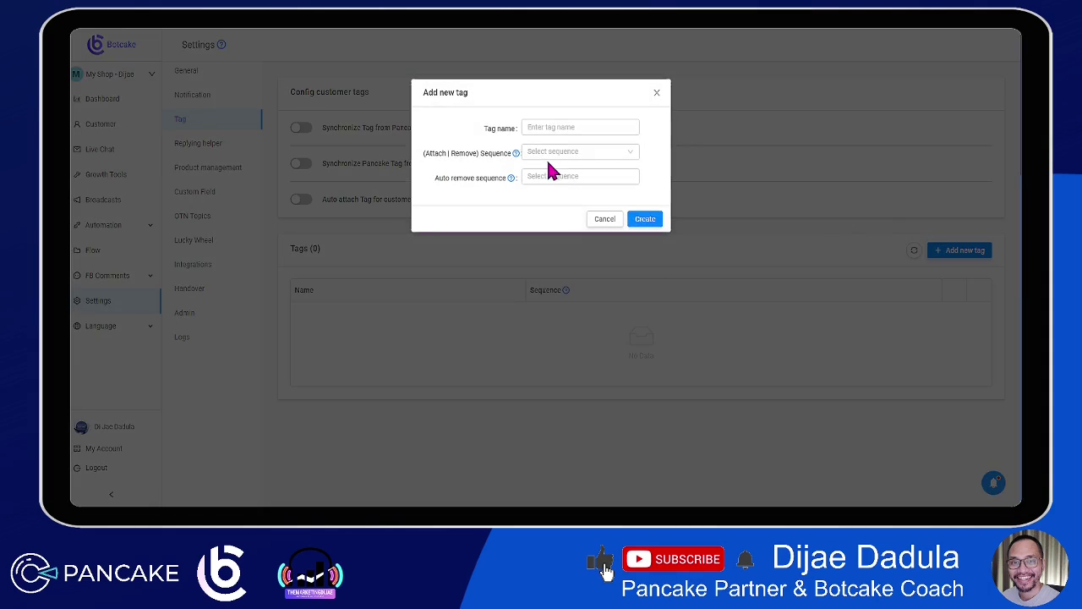
{"action": "left_click", "coordinate": [604, 219]}
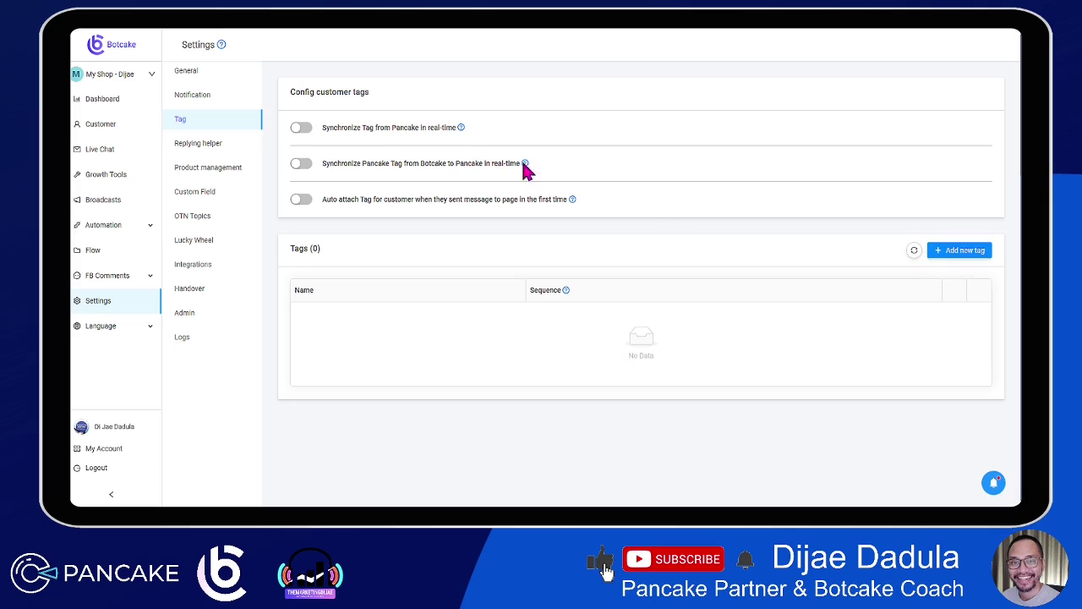
{"action": "left_click_drag", "start_coordinate": [394, 127], "coordinate": [447, 101]}
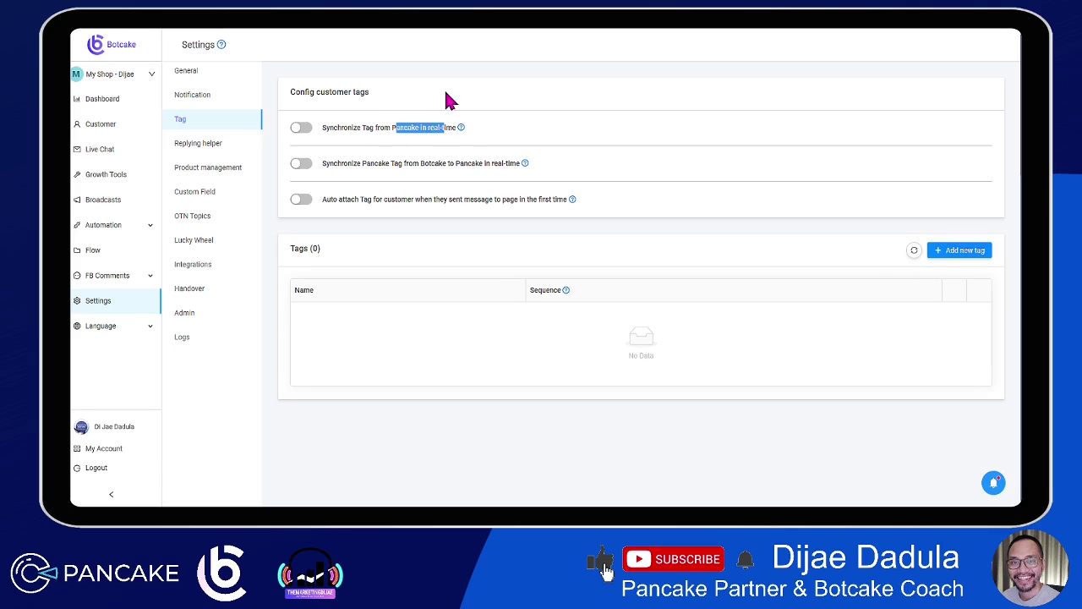
{"action": "left_click", "coordinate": [455, 104]}
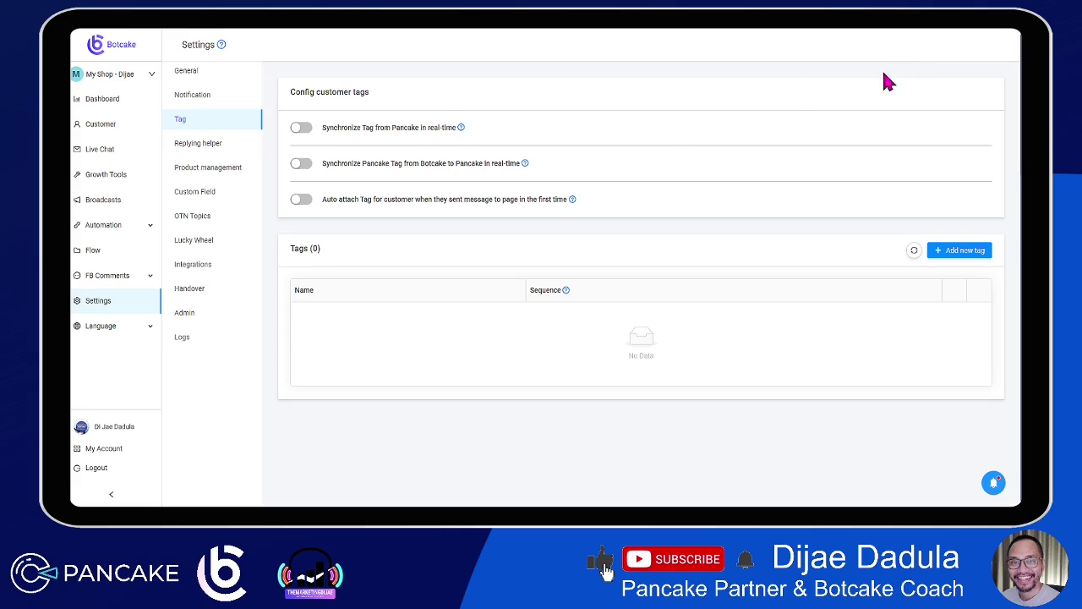
{"action": "left_click_drag", "start_coordinate": [394, 128], "coordinate": [425, 127]}
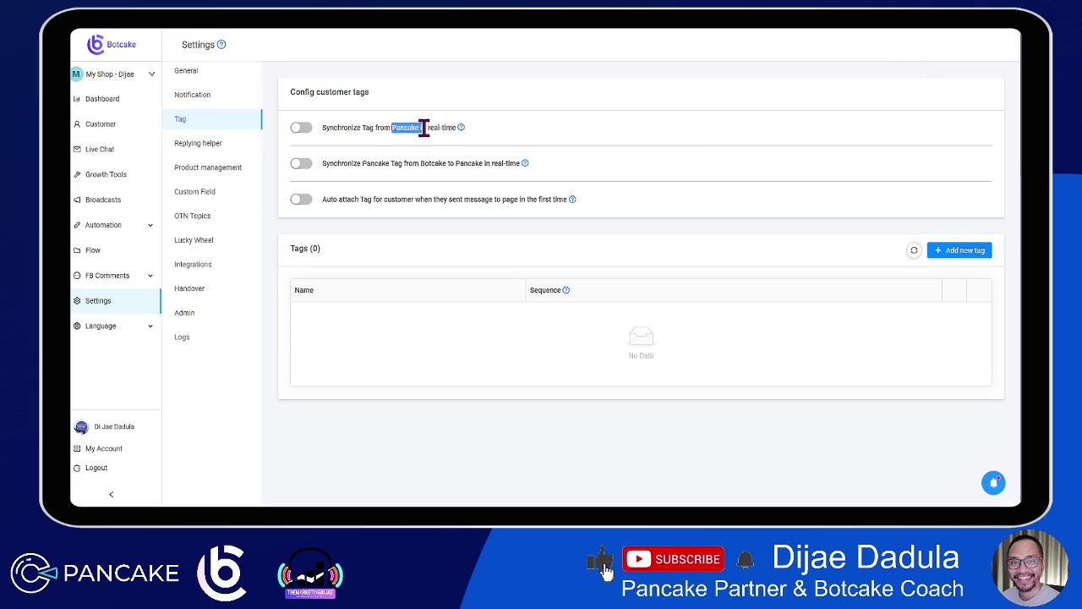
{"action": "left_click", "coordinate": [429, 128]}
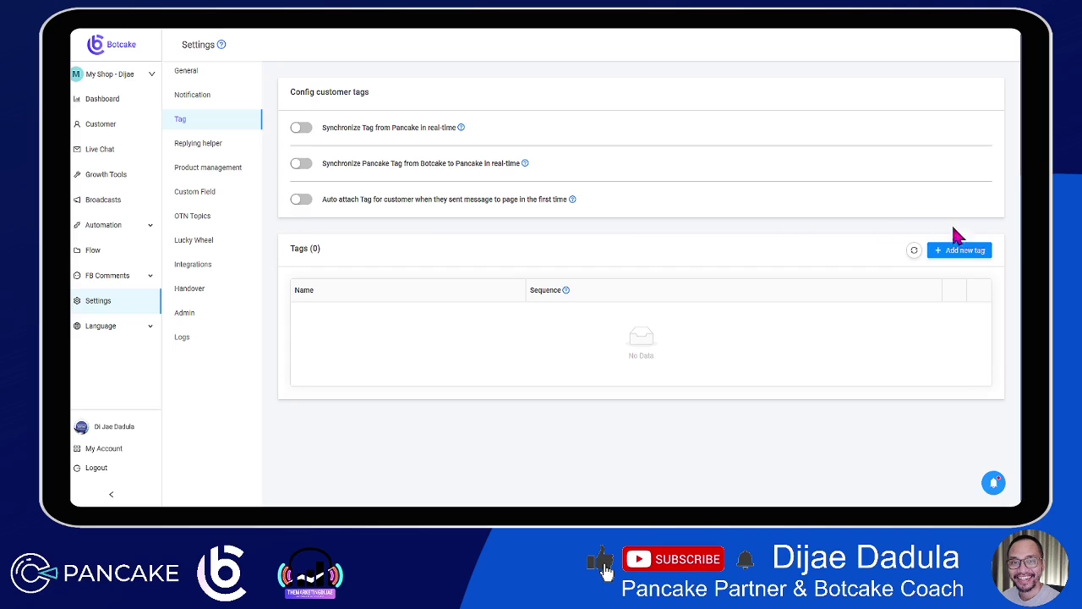
- Create a new customer tag named TAG1 without attaching any sequence
{"action": "left_click", "coordinate": [964, 255]}
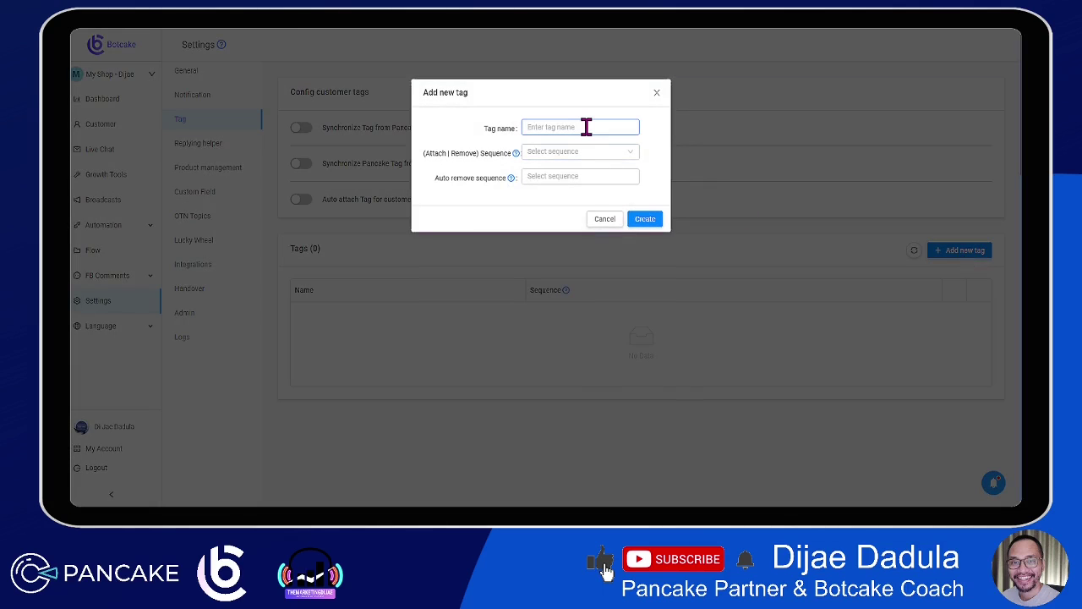
{"action": "type", "text": "T"}
{"action": "key", "text": "BackSpace"}
{"action": "type", "text": "TAG1"}
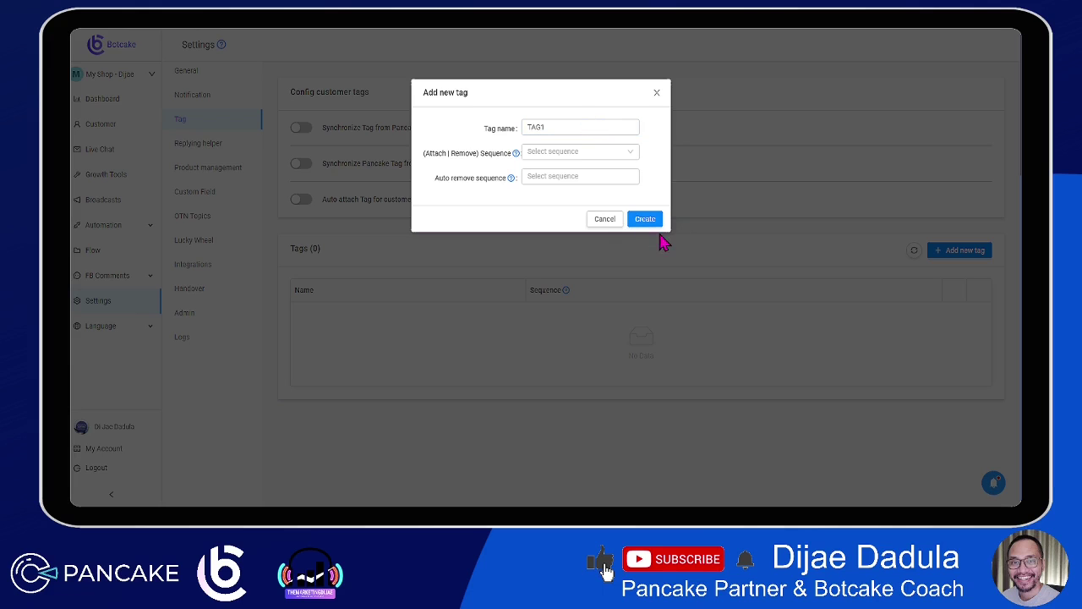
{"action": "left_click", "coordinate": [656, 221]}
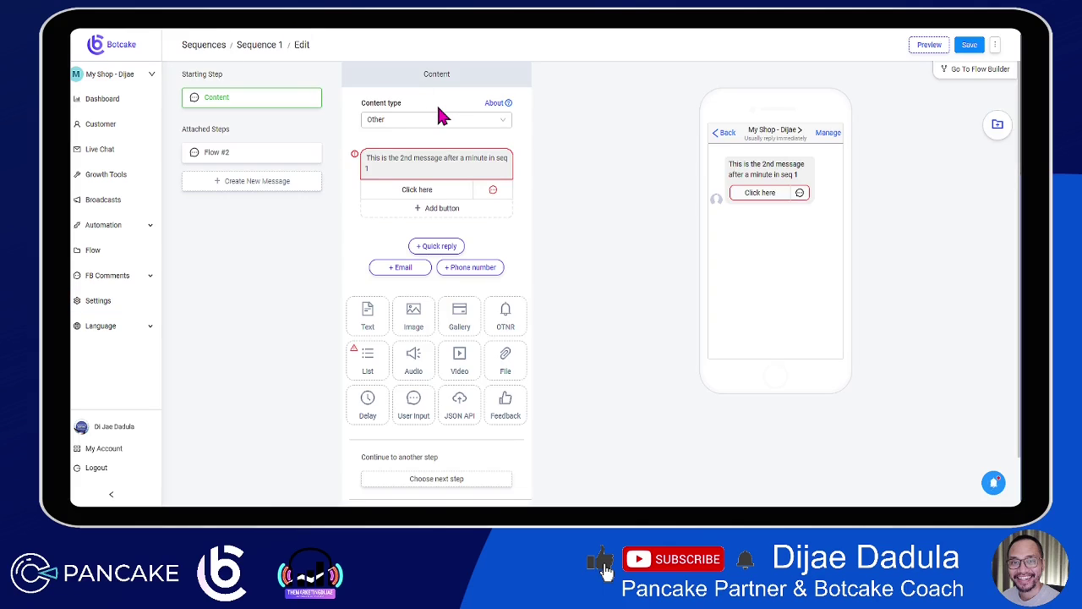
{"action": "left_click", "coordinate": [443, 189]}
{"action": "left_click", "coordinate": [582, 244]}
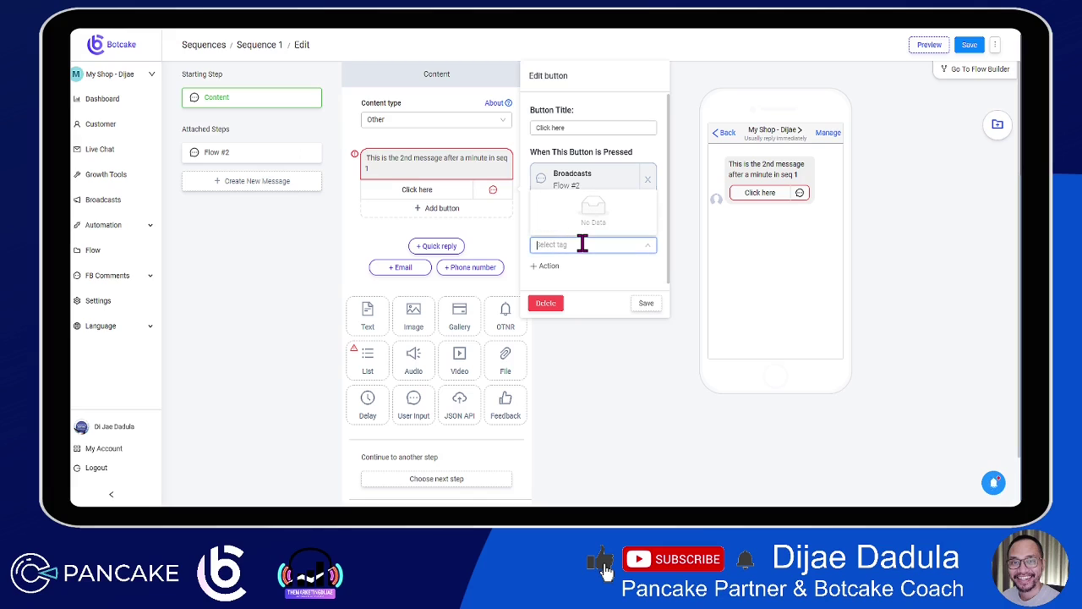
{"action": "left_click", "coordinate": [645, 303]}
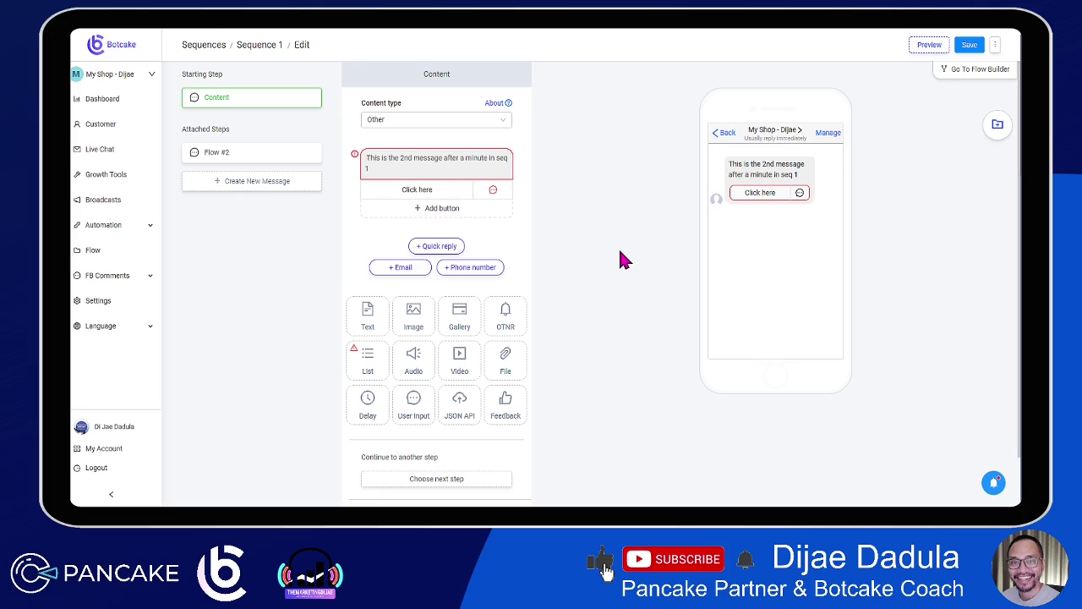
- Select TAG1 for the Add tag action of the second message's "Click here" button and save the button
{"action": "left_click", "coordinate": [457, 193]}
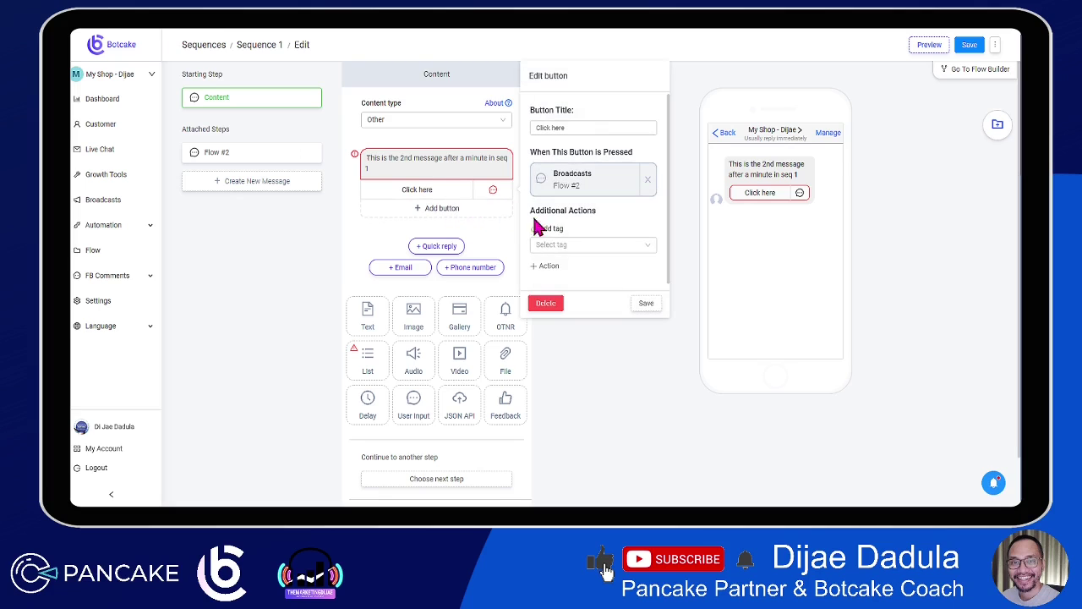
{"action": "left_click", "coordinate": [549, 245]}
{"action": "left_click", "coordinate": [571, 265]}
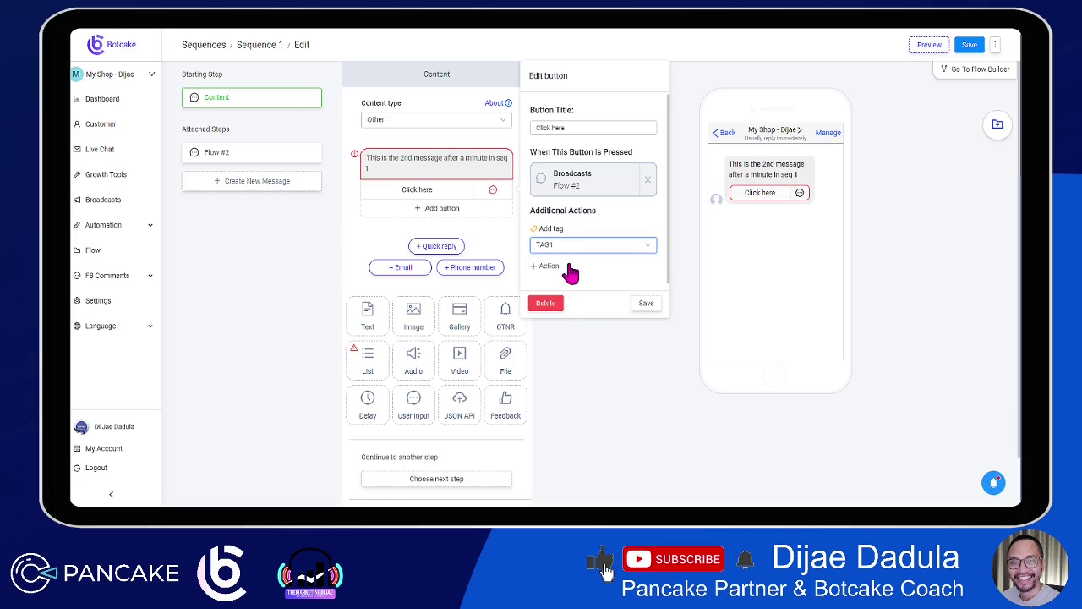
{"action": "left_click", "coordinate": [645, 304]}
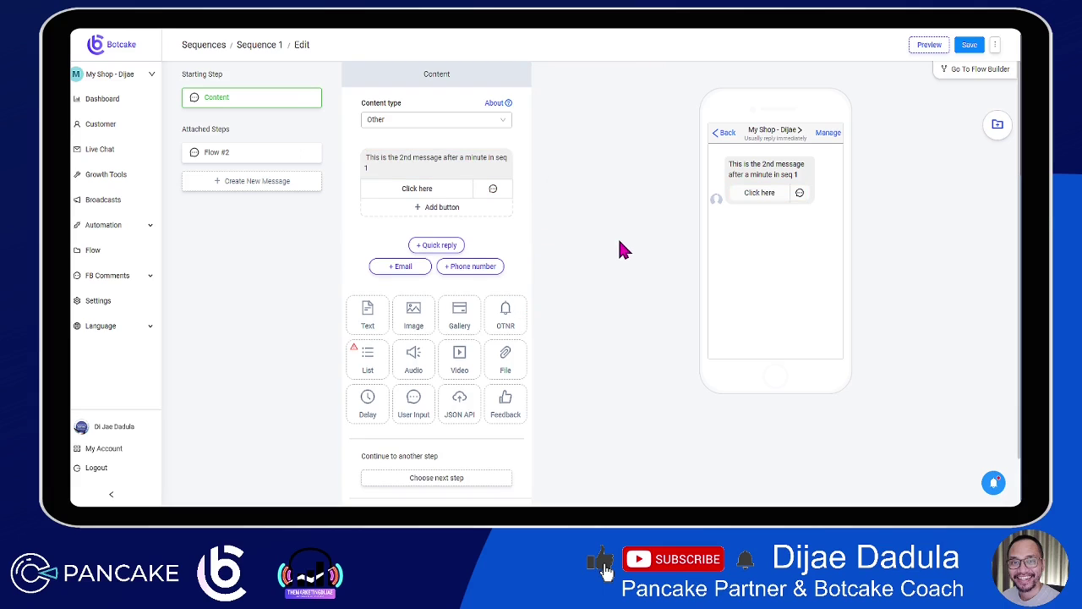
- Check the "Click here" button's linked Flow #2 message and its tag action
{"action": "left_click", "coordinate": [447, 194]}
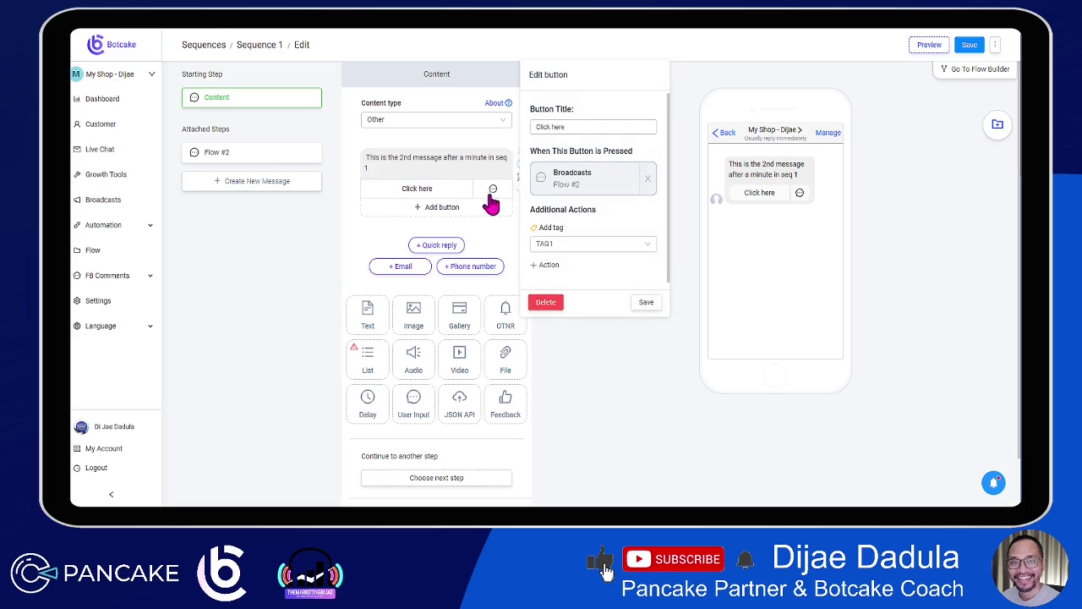
{"action": "left_click", "coordinate": [546, 193]}
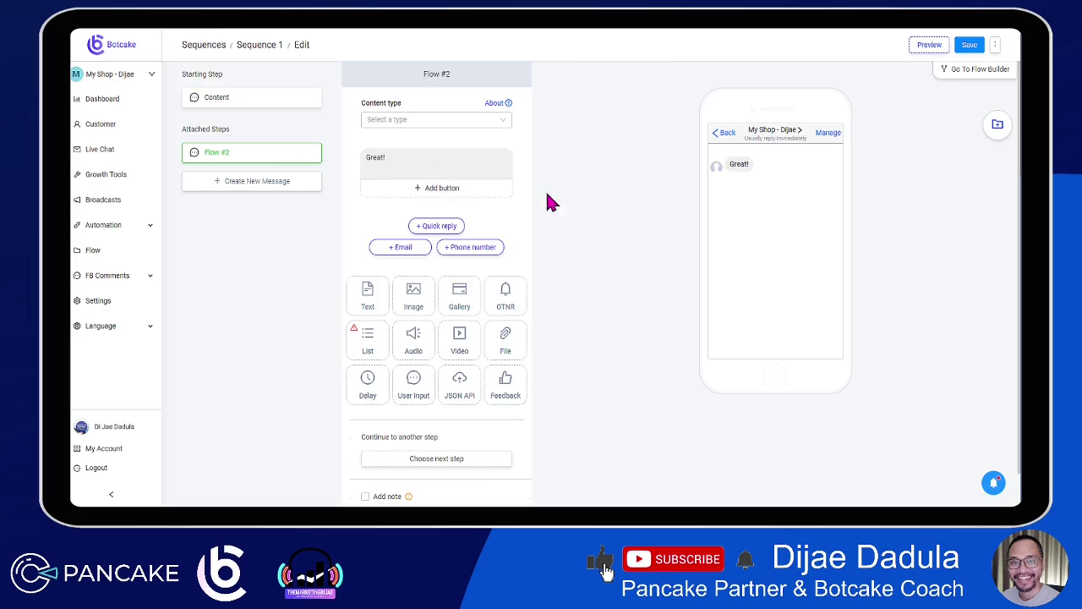
{"action": "left_click", "coordinate": [194, 99]}
{"action": "left_click", "coordinate": [443, 191]}
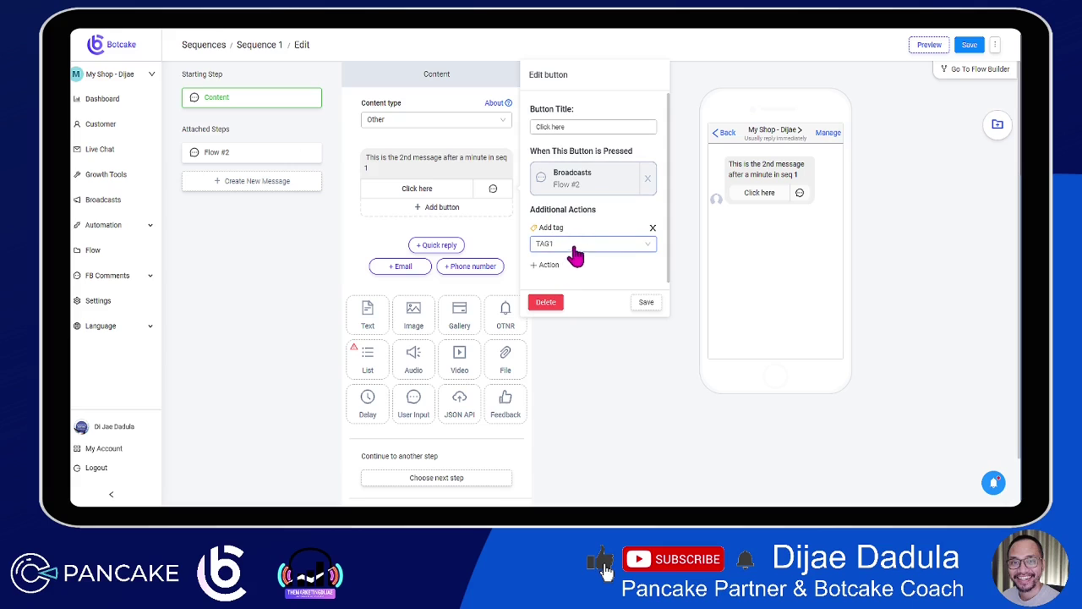
- Save the button and the second message's content, and return to the Sequence 1 timeline
{"action": "left_click", "coordinate": [646, 304]}
{"action": "left_click", "coordinate": [970, 46]}
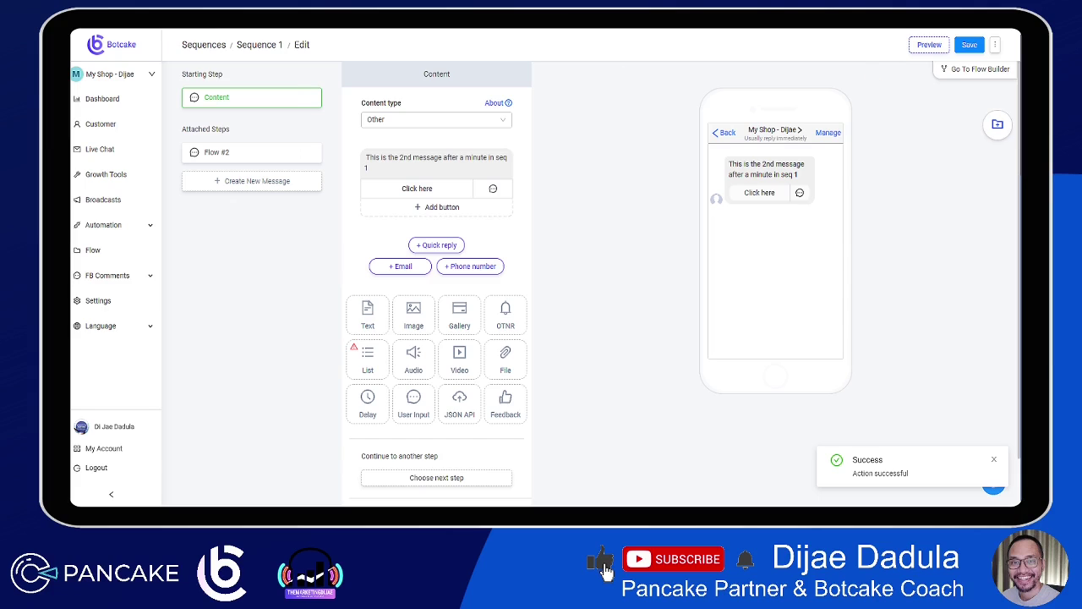
{"action": "left_click", "coordinate": [276, 46]}
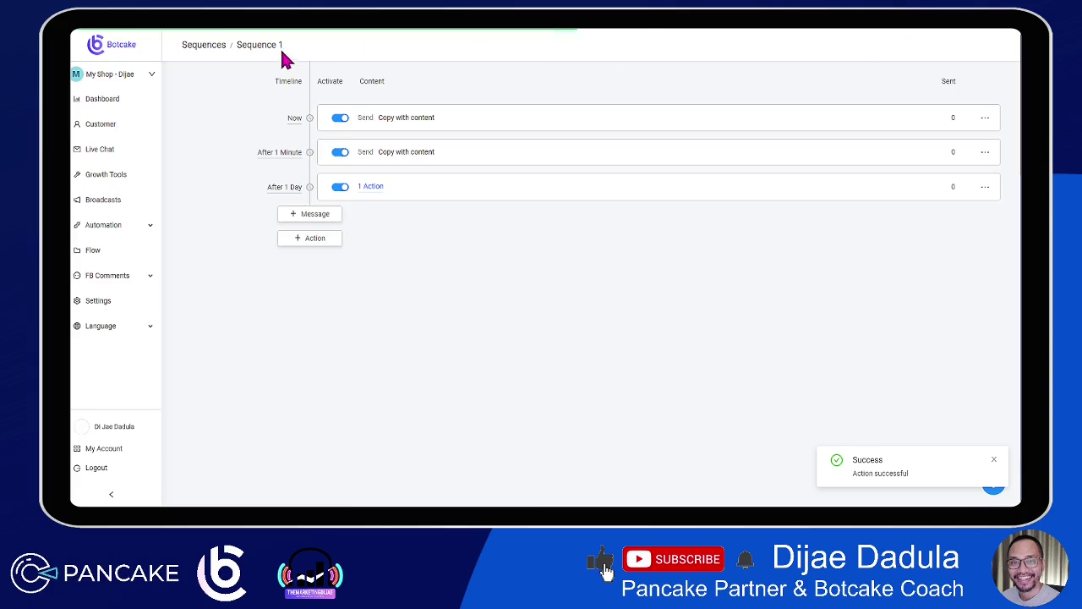